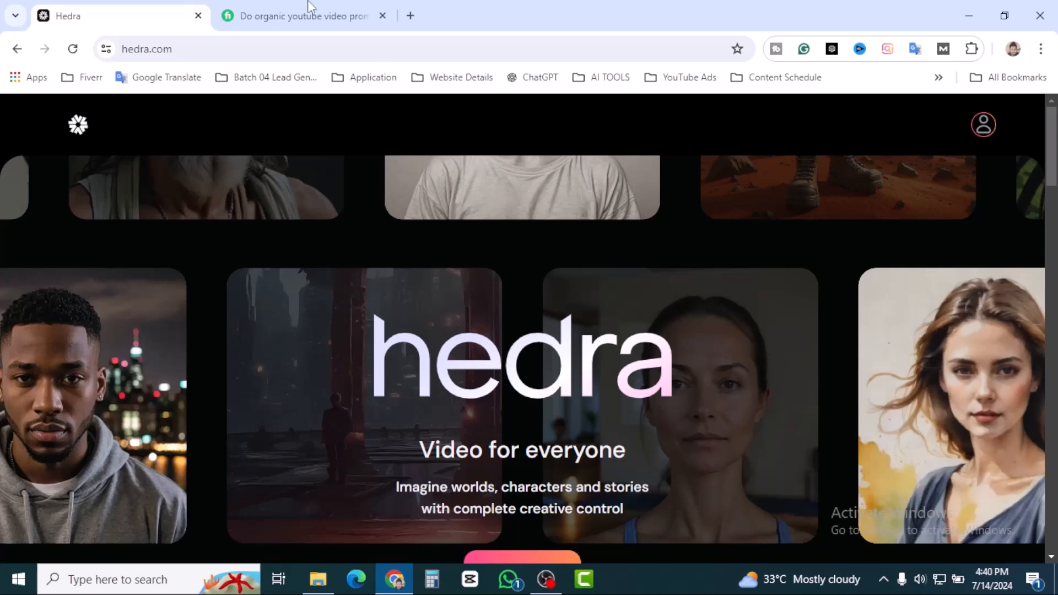
- Look over the Fiverr gig page on organic YouTube video promotion, from its reviews and packages up to the gig title
click(309, 16)
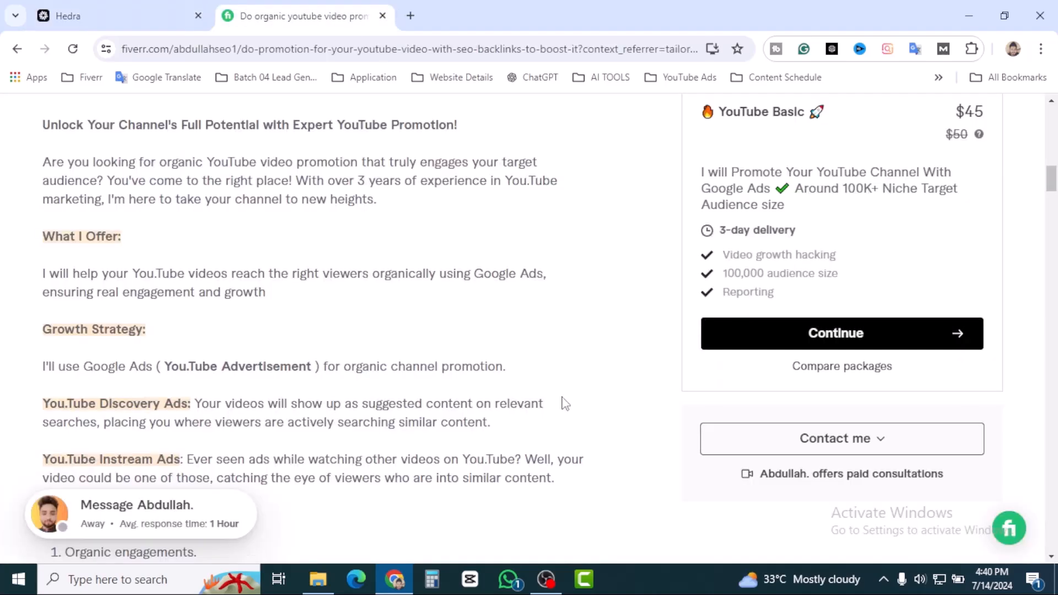
key(ctrl+Tab)
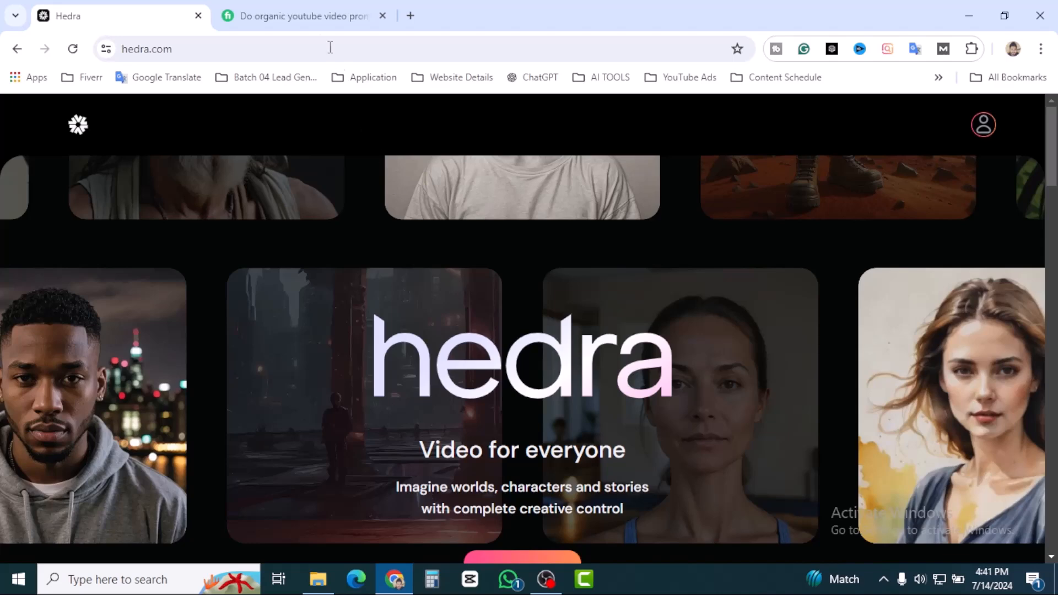
click(313, 12)
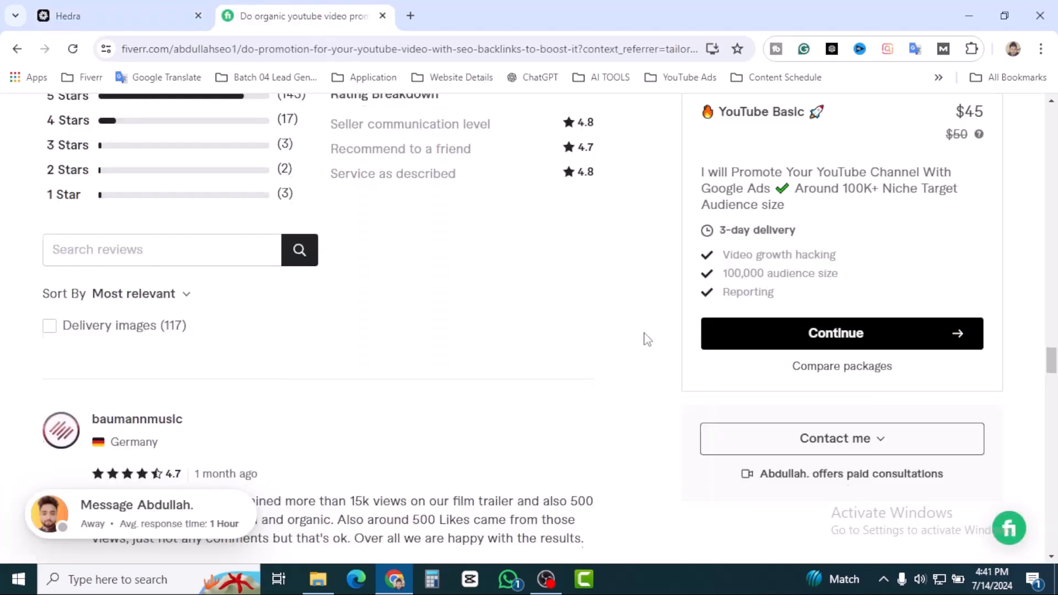
scroll(642, 337, up, 15)
scroll(642, 335, up, 15)
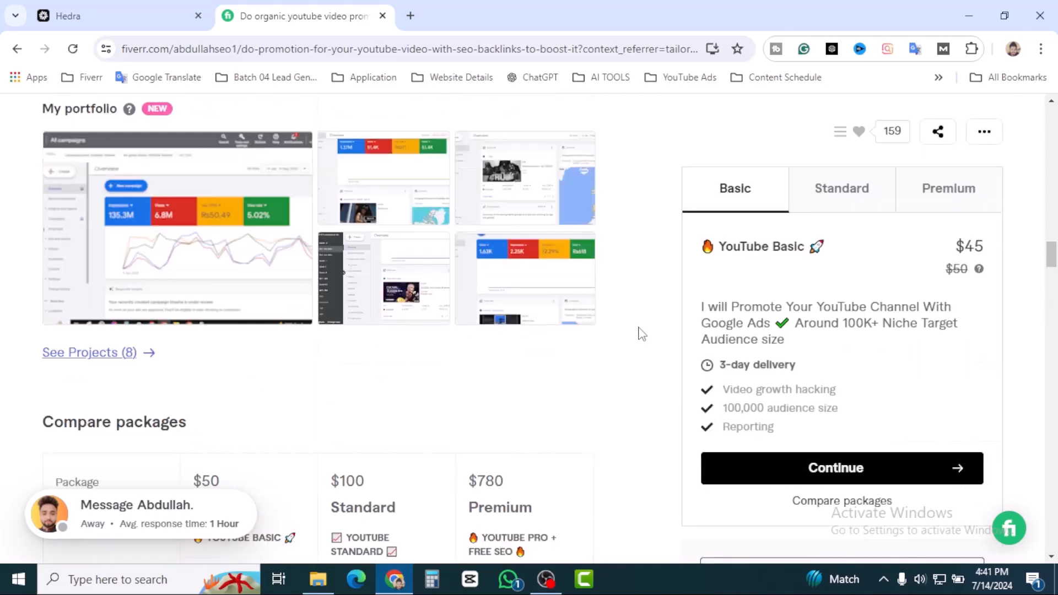
scroll(642, 332, up, 5)
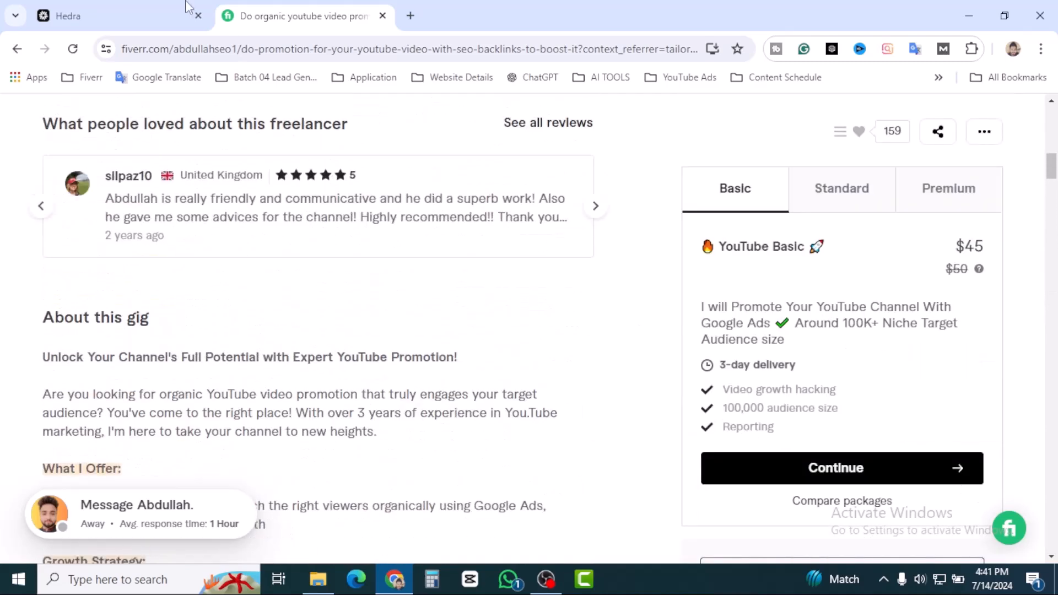
click(189, 10)
click(308, 9)
scroll(634, 350, up, 2)
scroll(635, 350, up, 5)
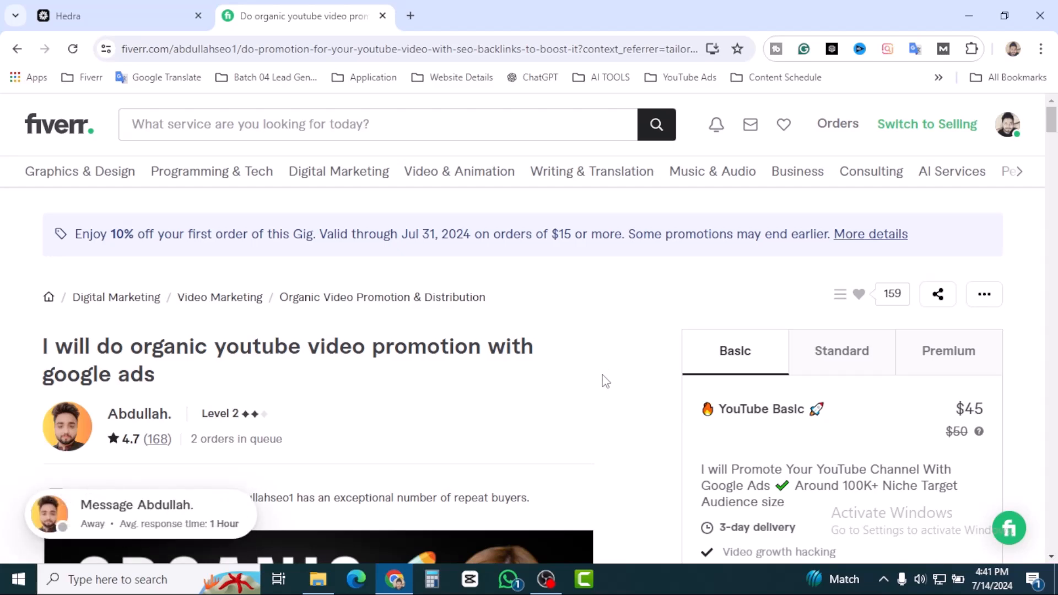
- Read the "About this gig" description on the Fiverr page, from the introduction through the Growth Strategy and ad sections
scroll(604, 379, down, 12)
scroll(629, 393, down, 5)
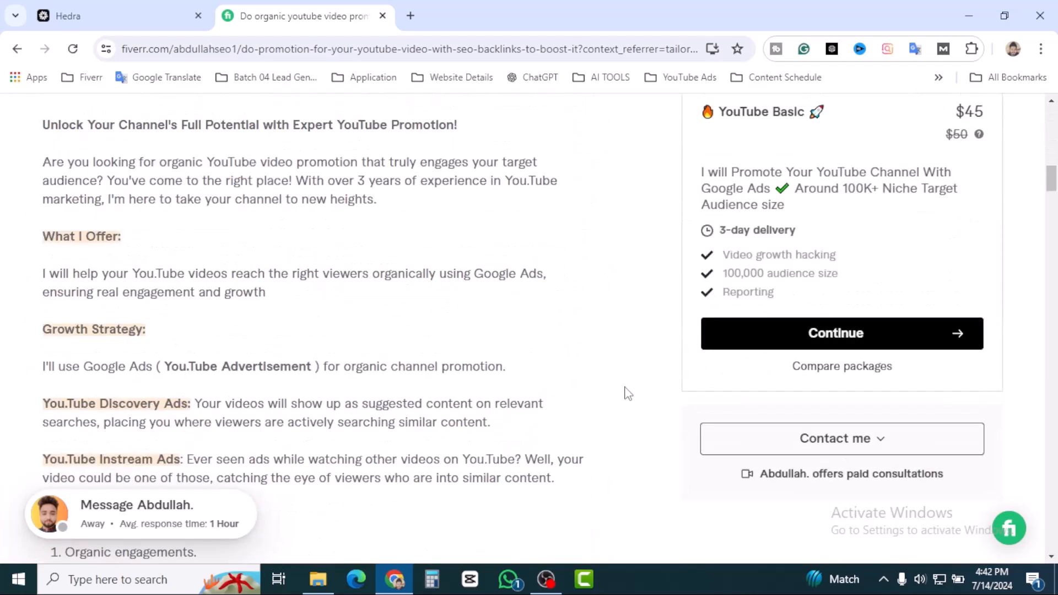
scroll(628, 394, up, 3)
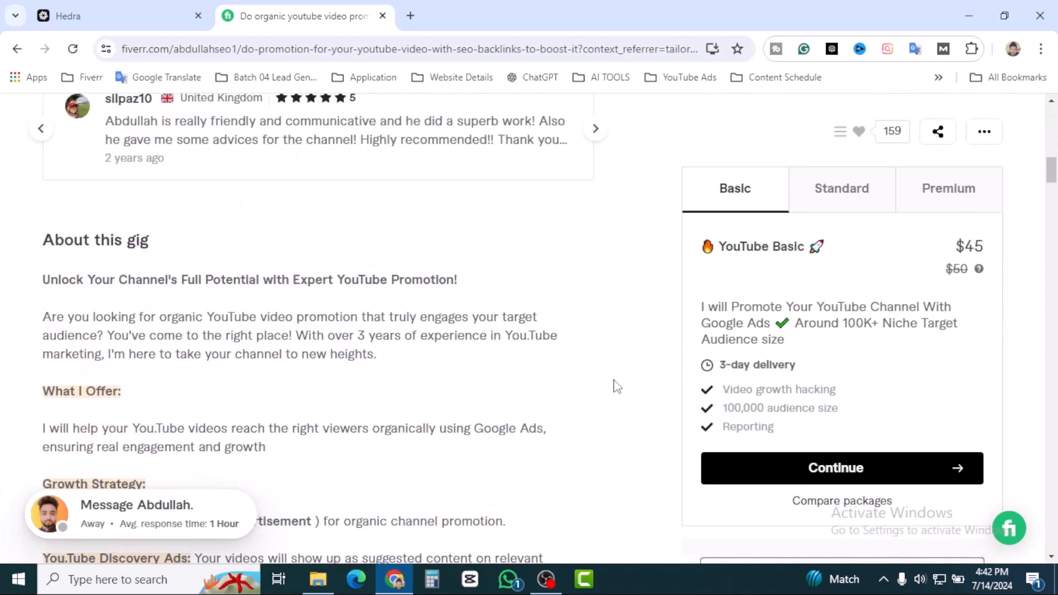
scroll(604, 391, down, 1)
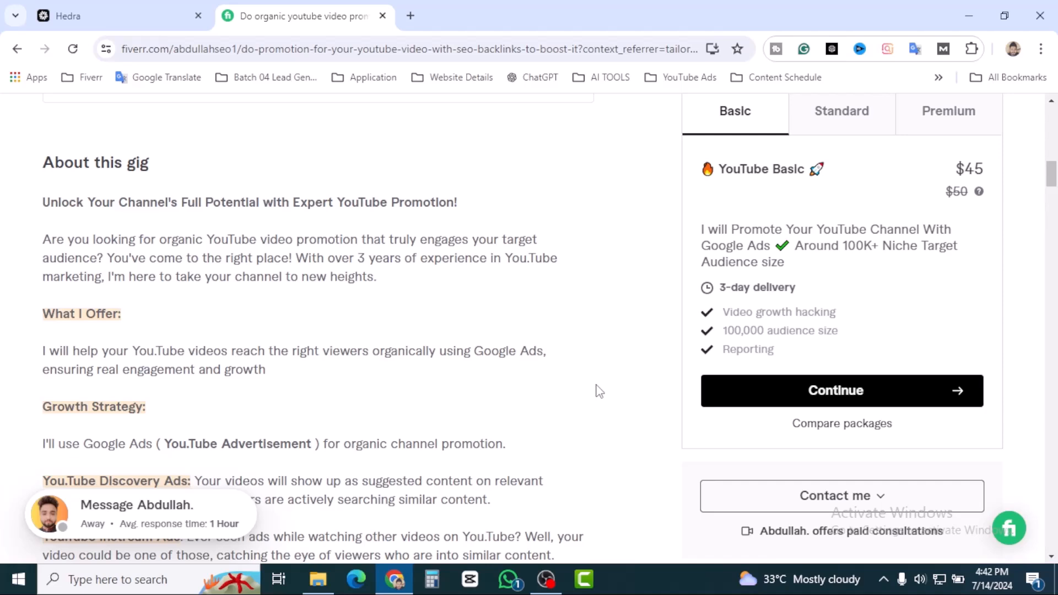
scroll(265, 281, down, 1)
scroll(287, 292, up, 1)
scroll(397, 320, down, 1)
scroll(520, 319, up, 9)
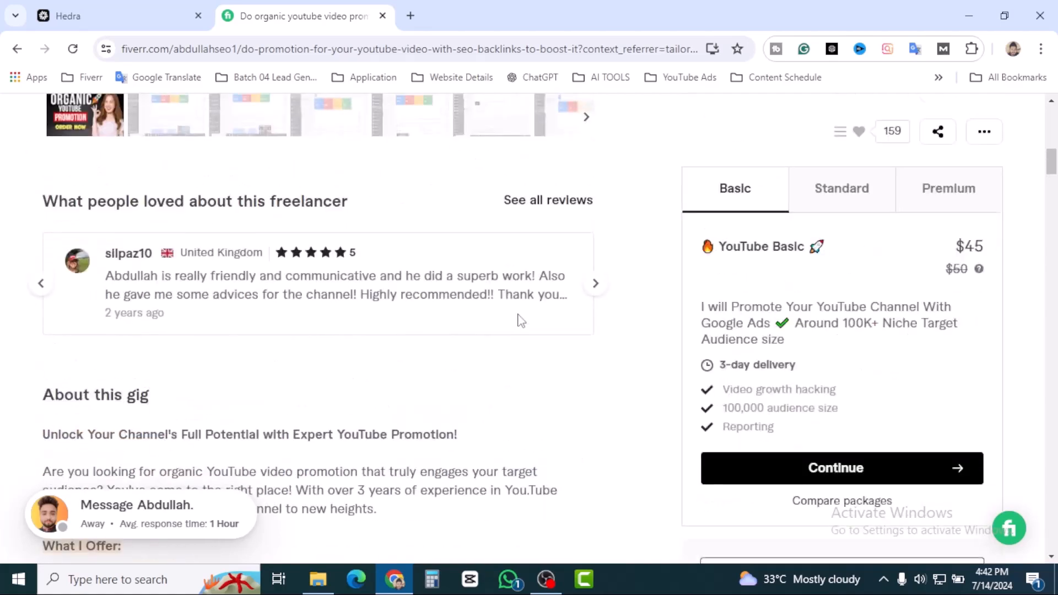
scroll(638, 325, up, 7)
scroll(642, 319, down, 8)
scroll(642, 319, down, 7)
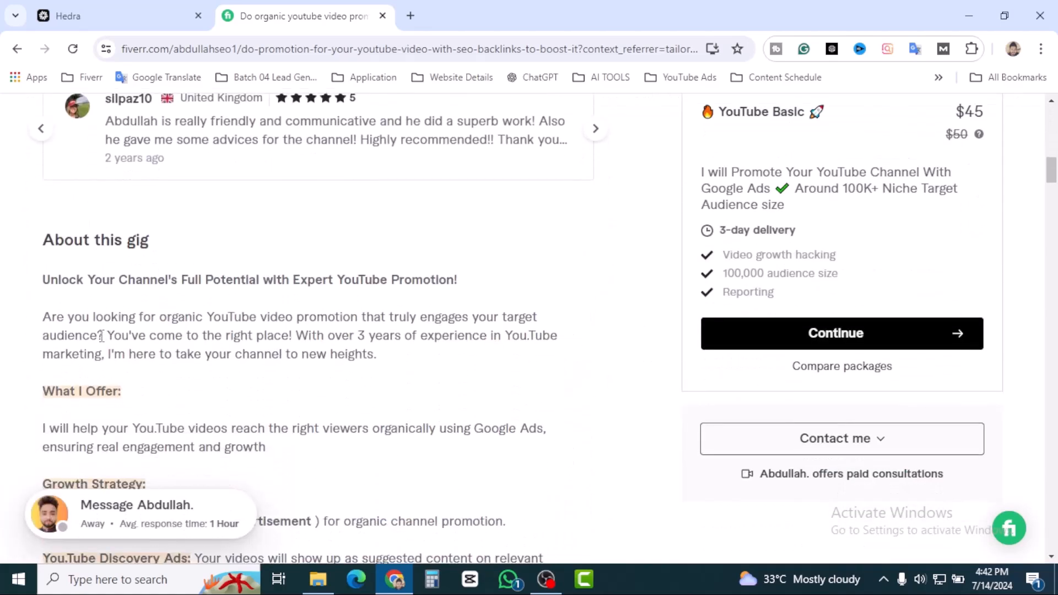
scroll(115, 313, down, 1)
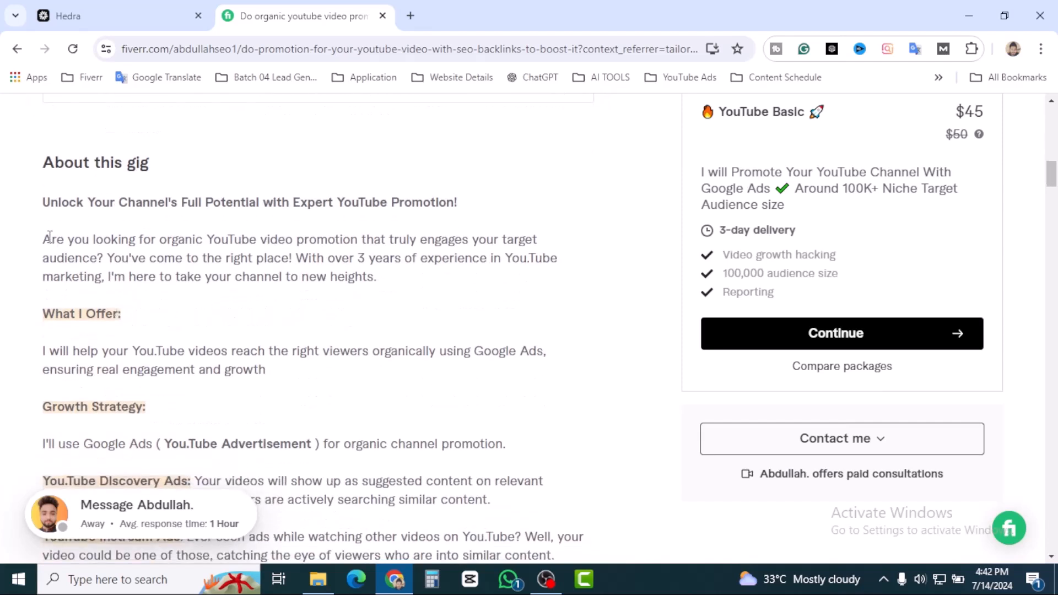
drag(46, 238, 309, 518)
click(371, 376)
scroll(386, 358, down, 3)
scroll(385, 358, down, 1)
scroll(386, 361, up, 3)
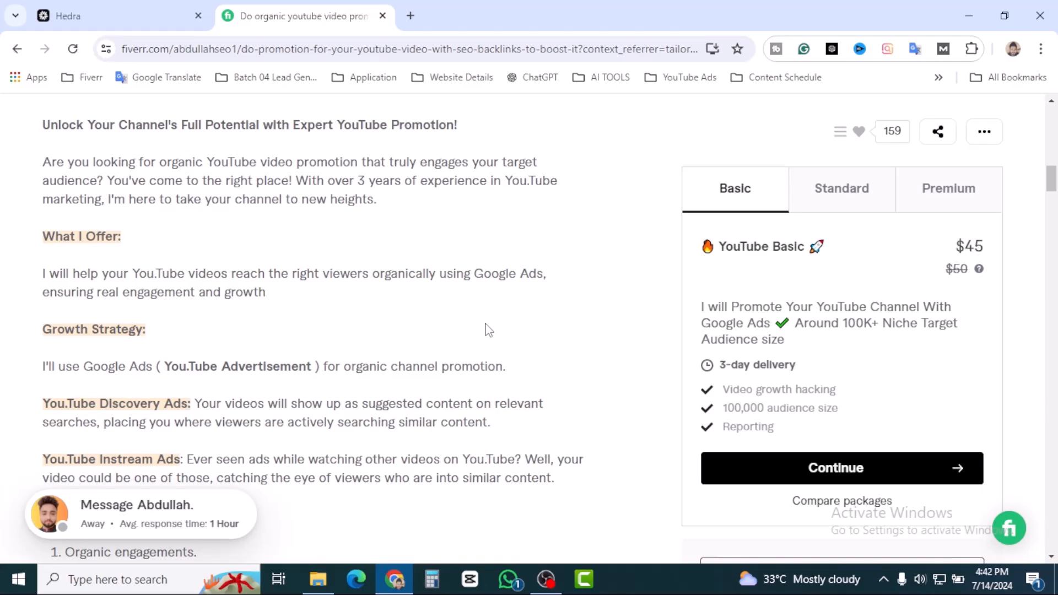
- Switch to the Hedra site and look through its home page, from the mission and Character-1 sections to the footer
click(117, 20)
key(ctrl+Tab)
click(69, 17)
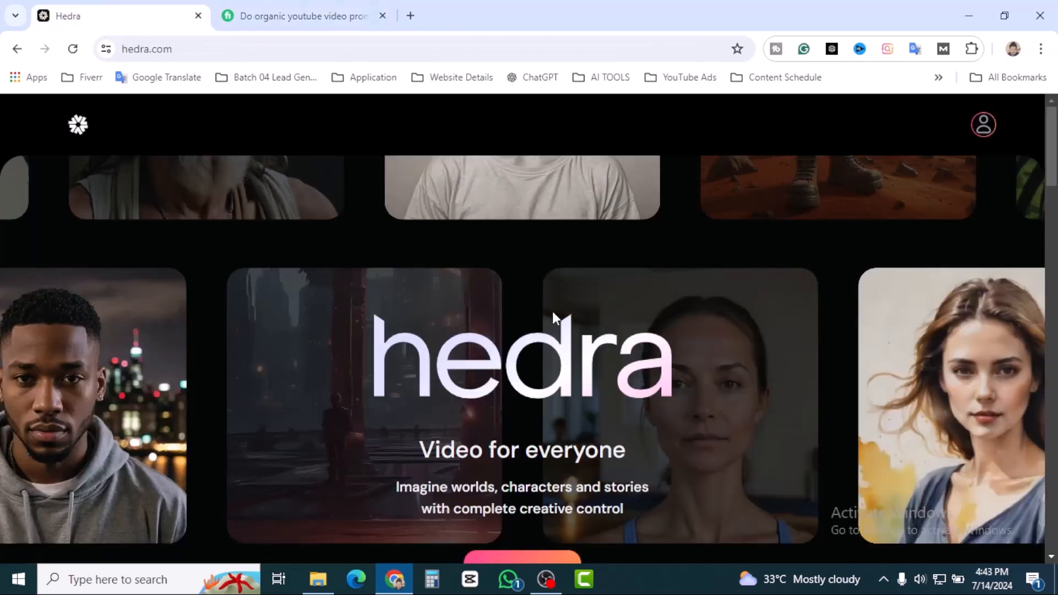
scroll(683, 344, down, 6)
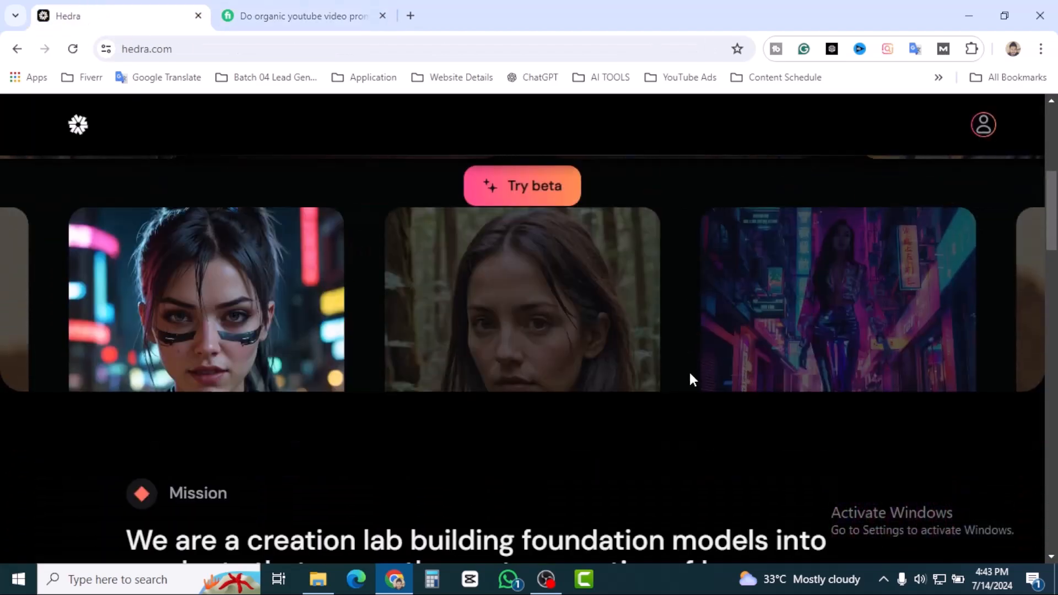
scroll(692, 380, down, 10)
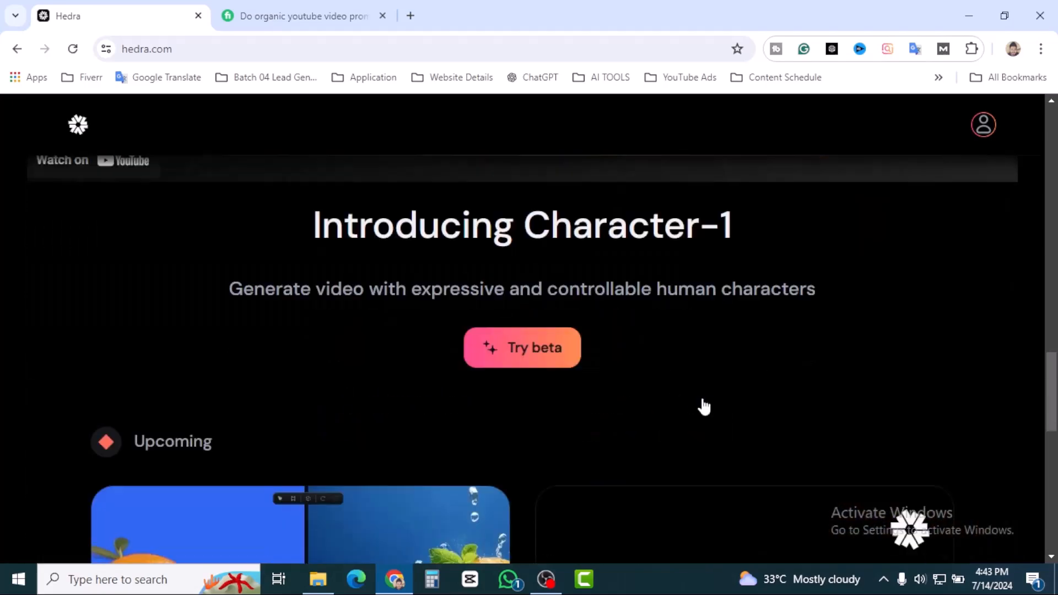
scroll(705, 407, down, 12)
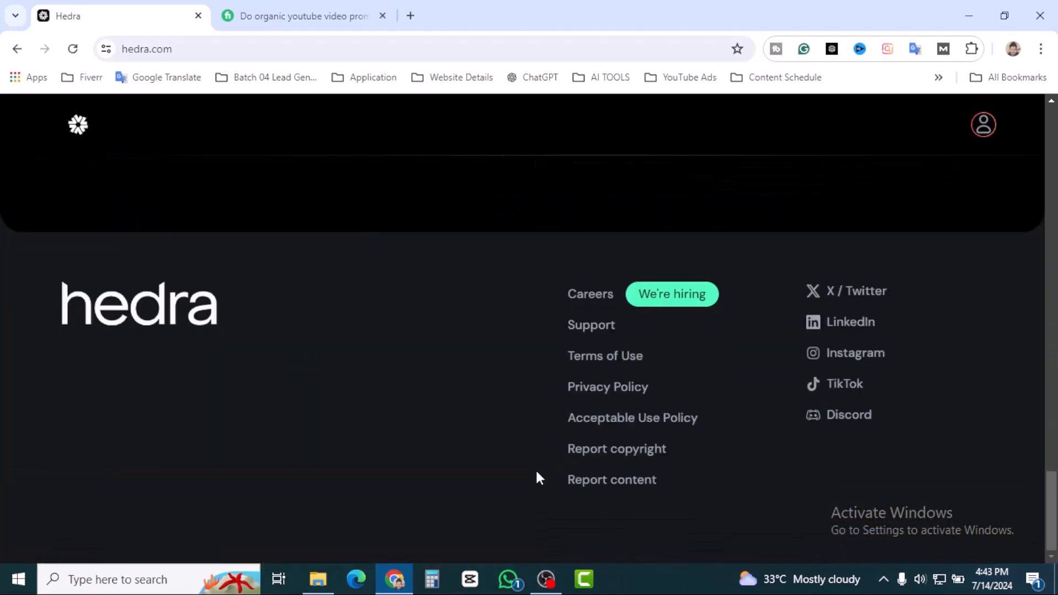
scroll(546, 469, up, 6)
scroll(551, 465, down, 7)
scroll(517, 421, up, 12)
scroll(559, 407, up, 8)
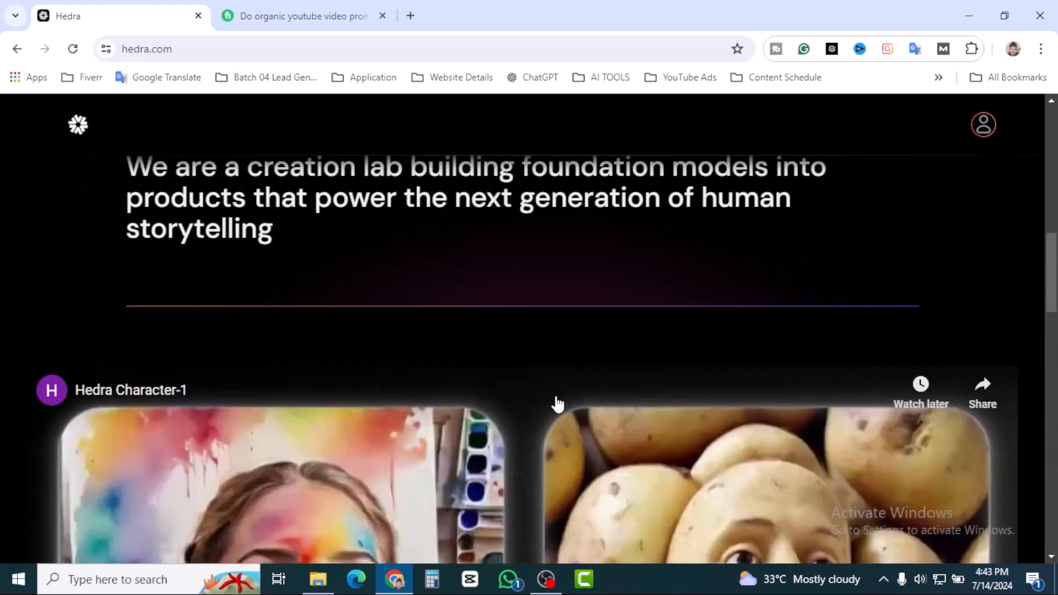
scroll(877, 305, up, 1)
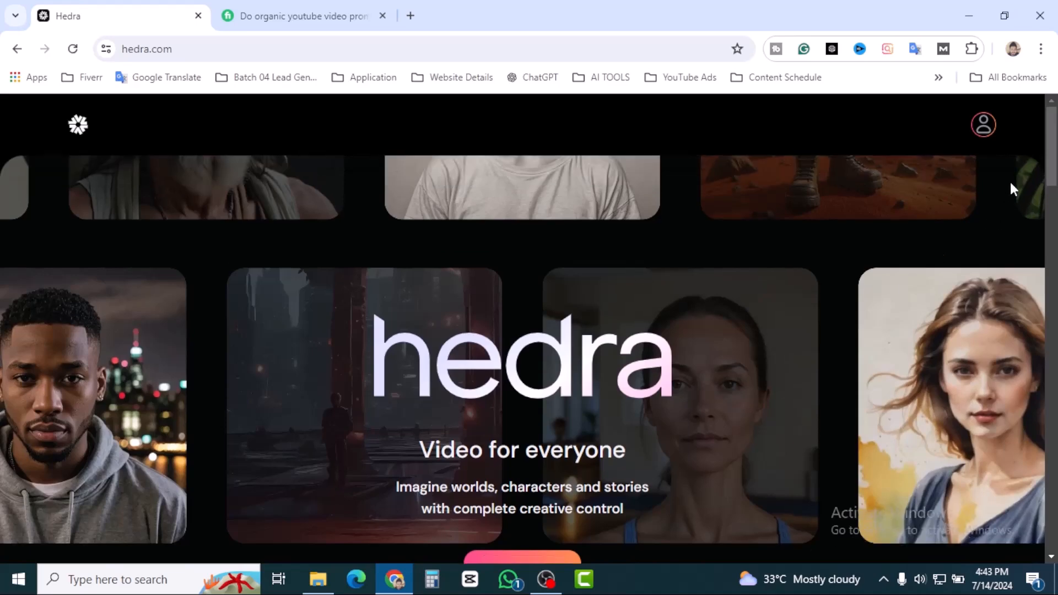
- Check the signed-in account on Hedra and open the beta character video app from the home page
click(987, 139)
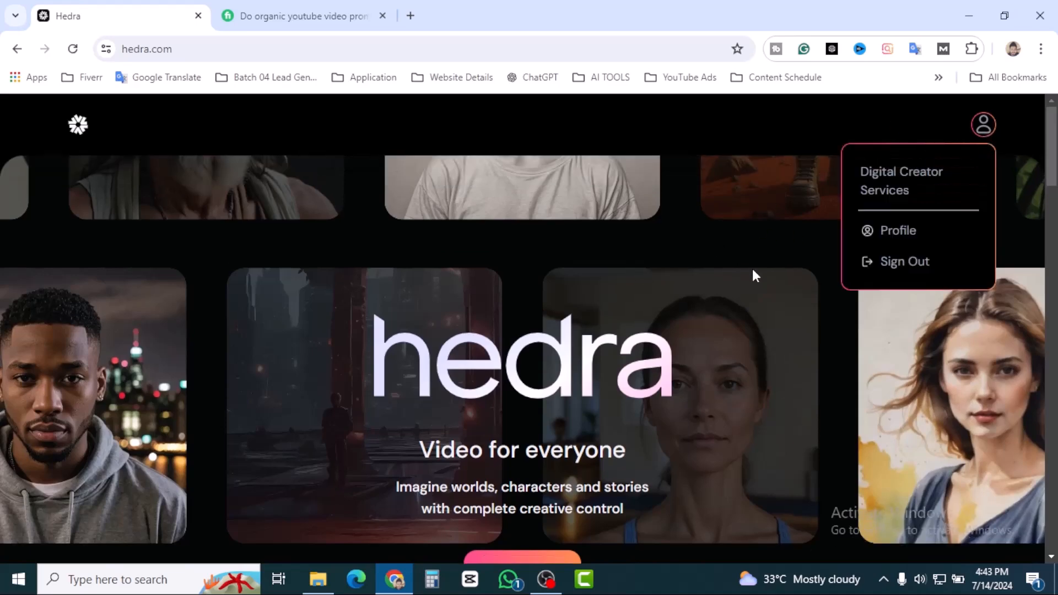
scroll(769, 332, down, 4)
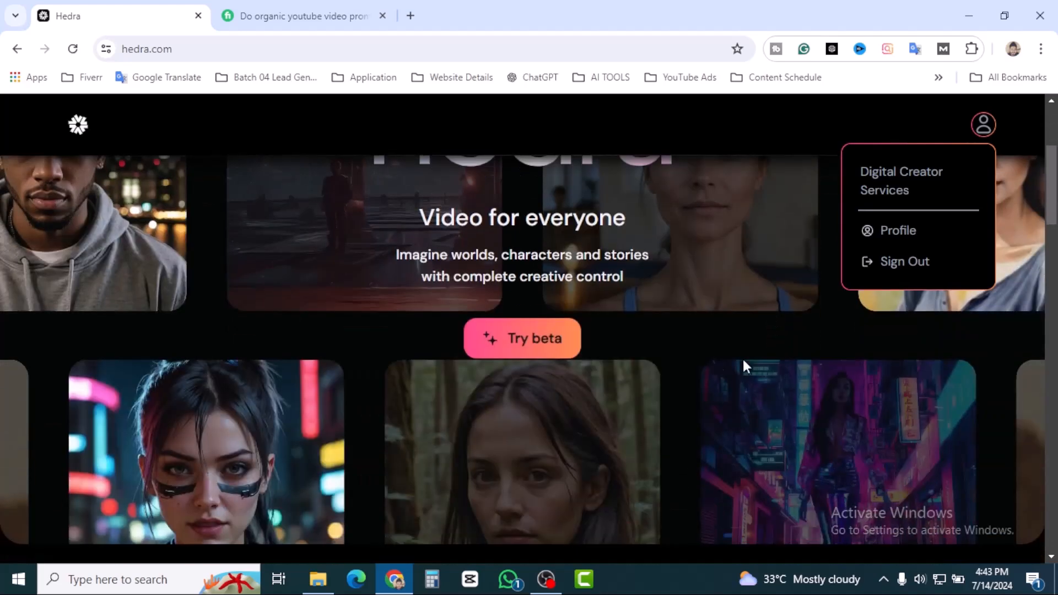
click(544, 347)
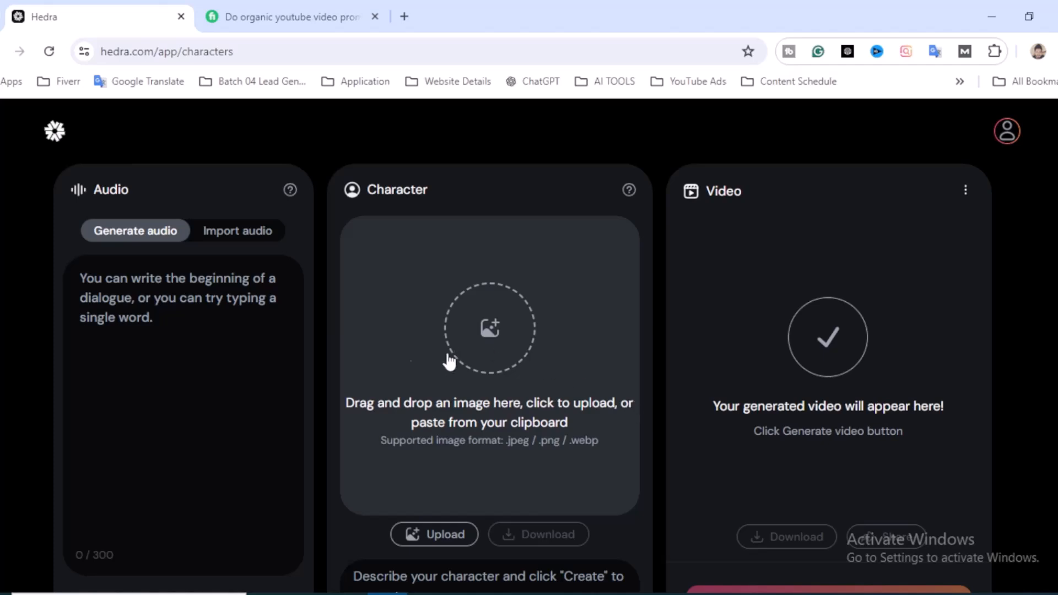
- Examine Hedra's Generate audio and Import audio options and the possible script text in the Fiverr gig description
click(170, 309)
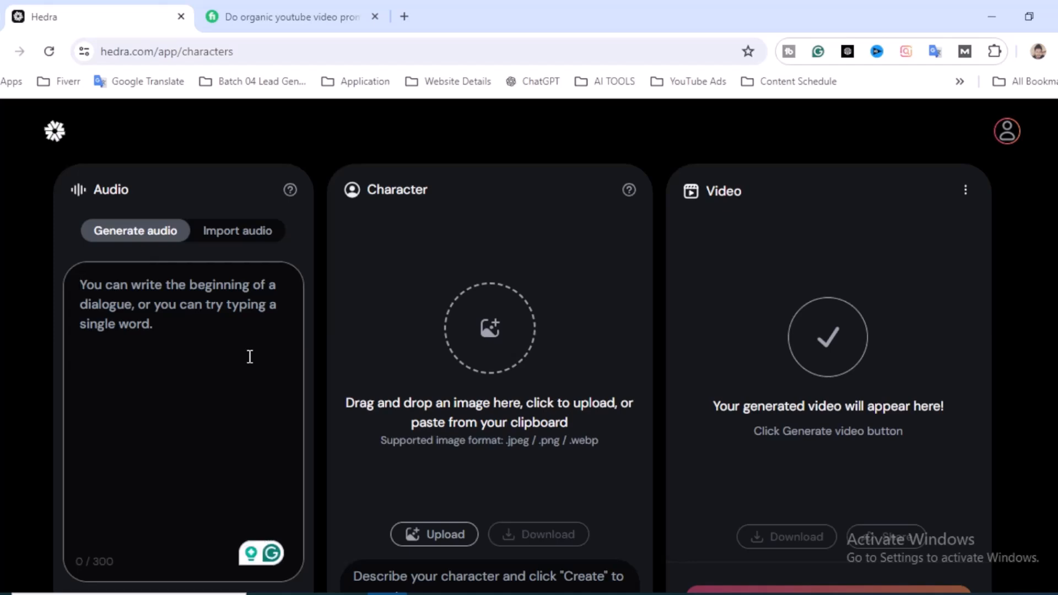
click(249, 235)
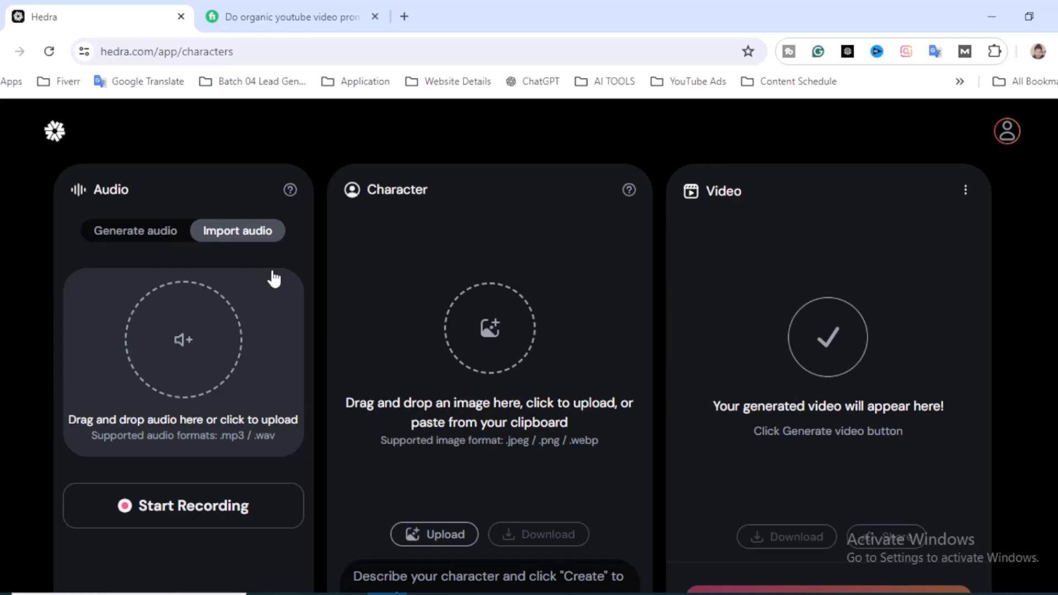
key(ctrl+Tab)
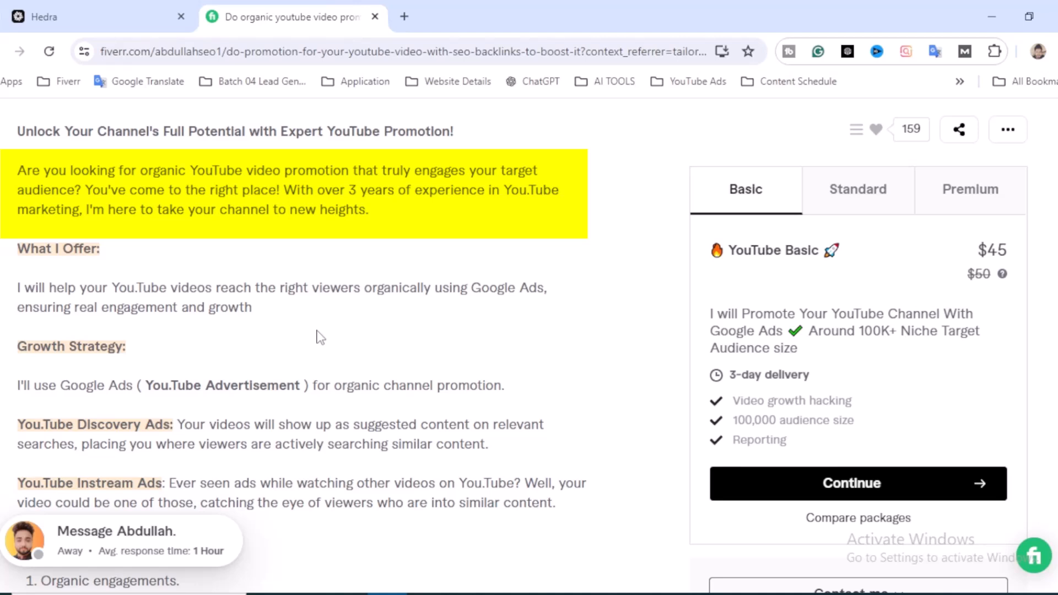
drag(570, 502, 21, 173)
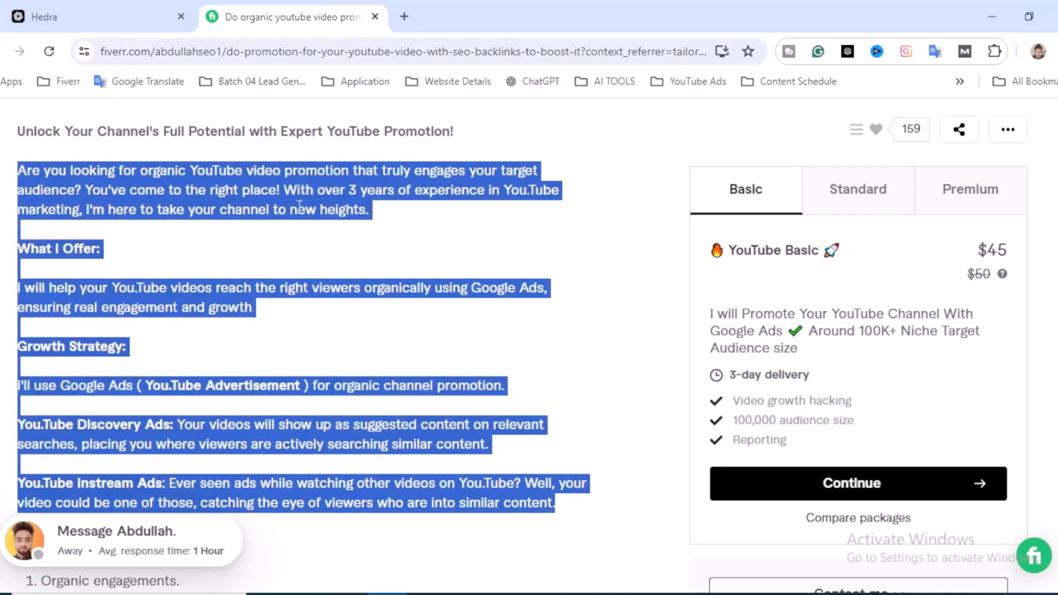
click(342, 208)
- Return to Hedra, set the audio source to Generate audio and place the cursor in the dialogue box
click(108, 13)
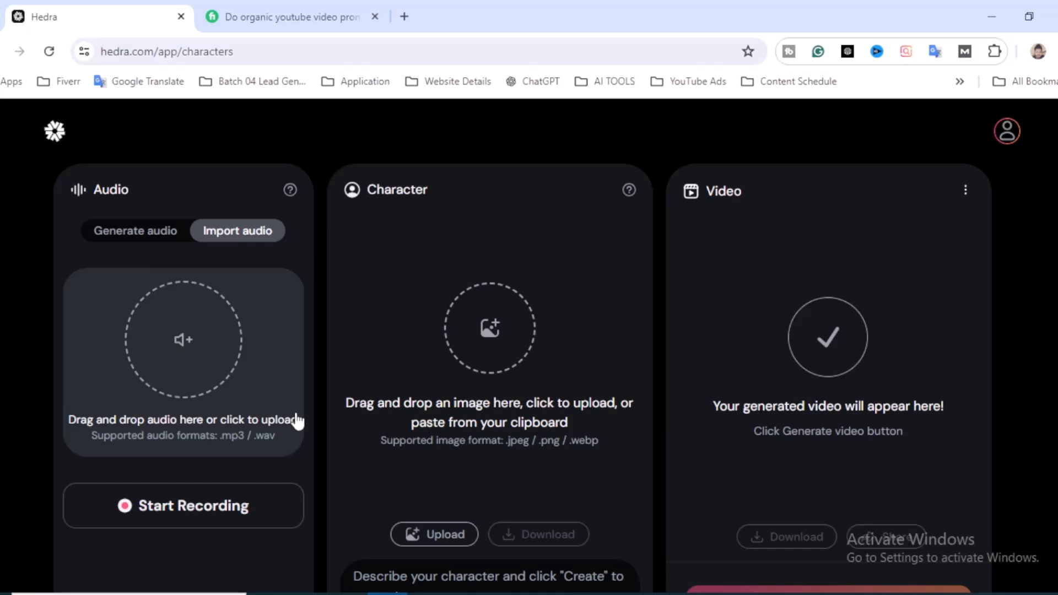
click(124, 233)
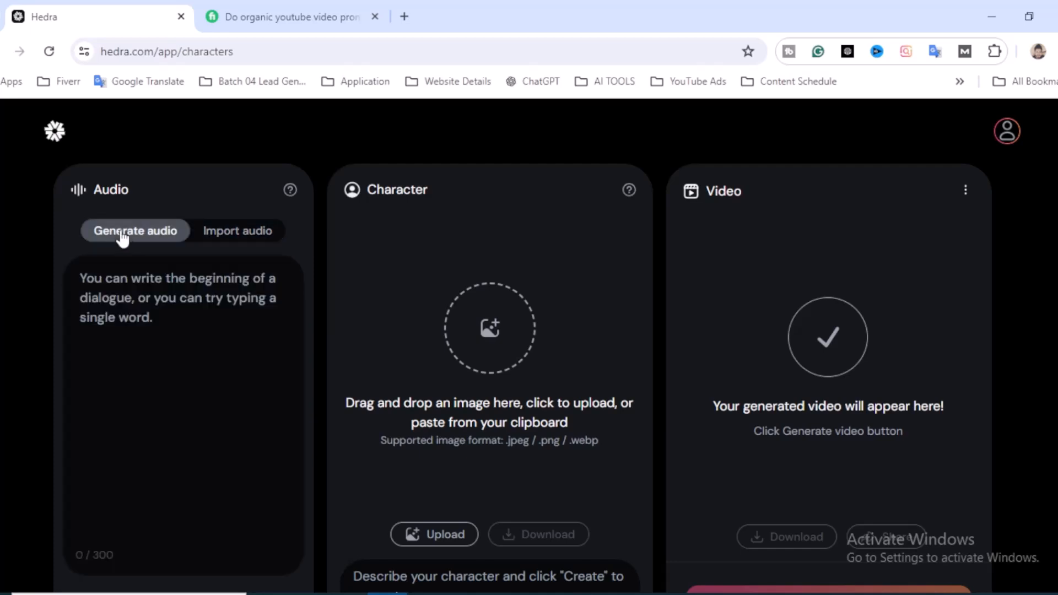
click(156, 333)
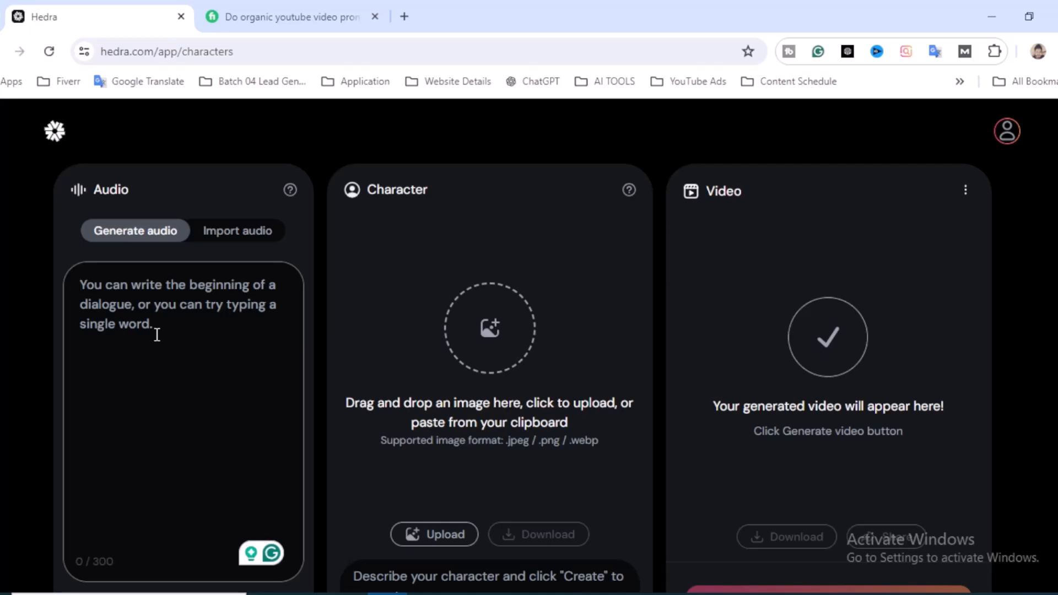
- Highlight the Fiverr gig description from its introduction through the Instream Ads paragraph and check the character limit of Hedra's dialogue box
click(281, 14)
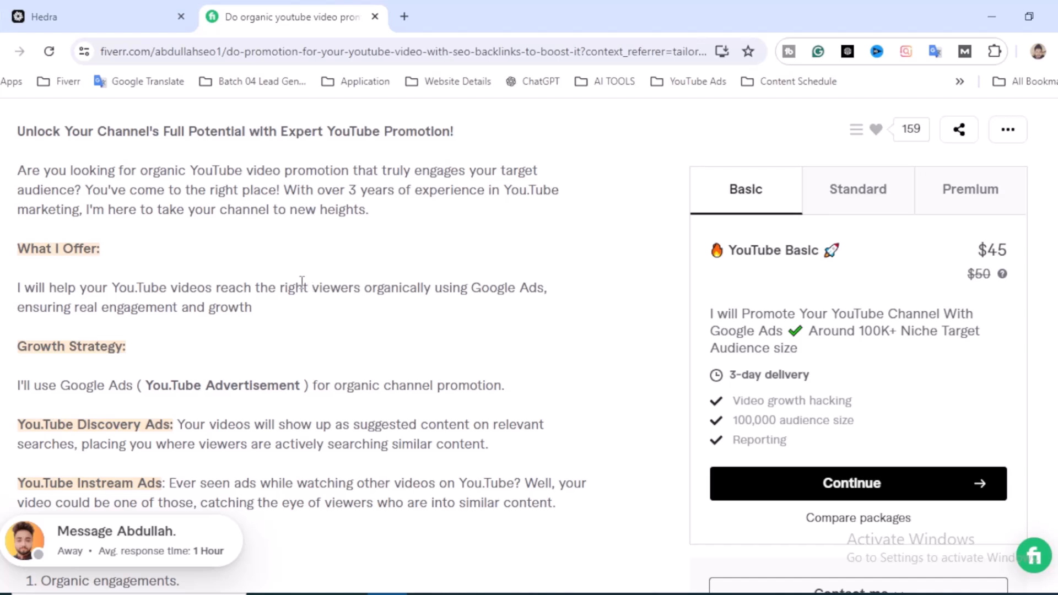
drag(19, 169, 564, 230)
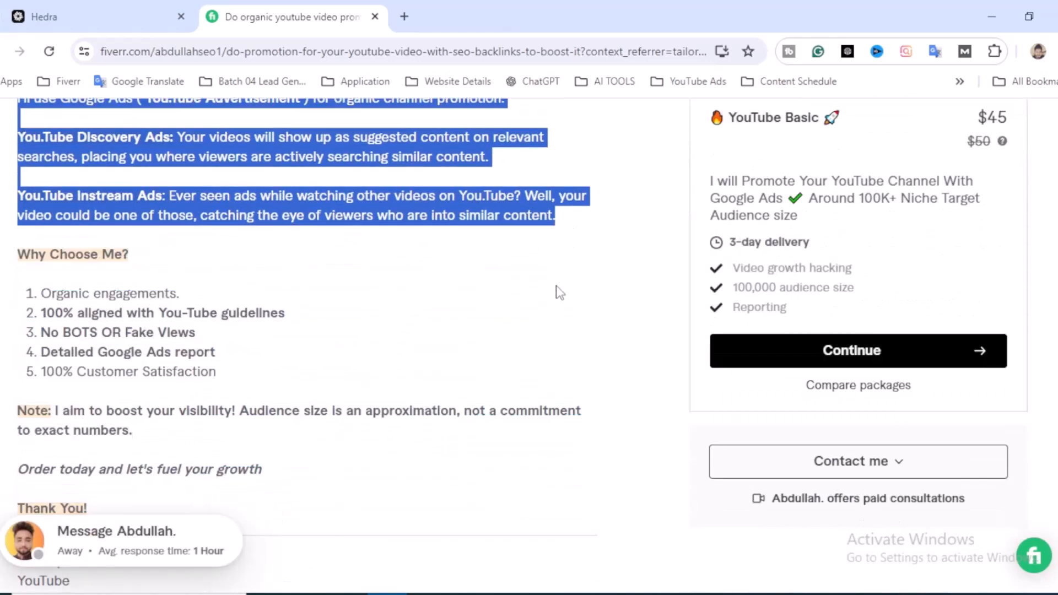
click(117, 13)
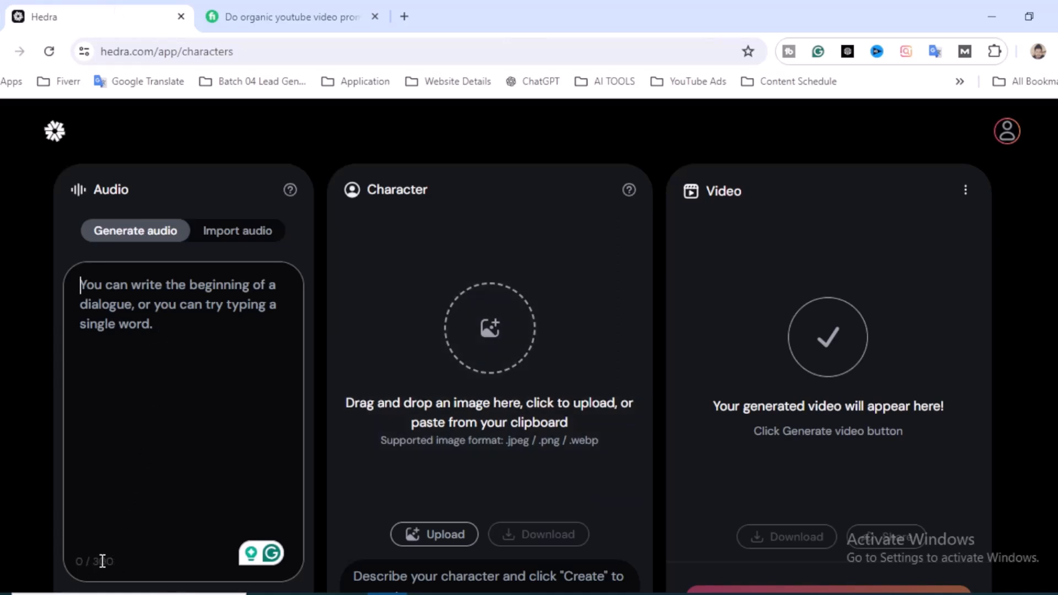
- Copy the Fiverr gig's "Are you looking for organic YouTube video promotion" paragraph and its What I Offer text into Hedra's dialogue box
key(ctrl+Tab)
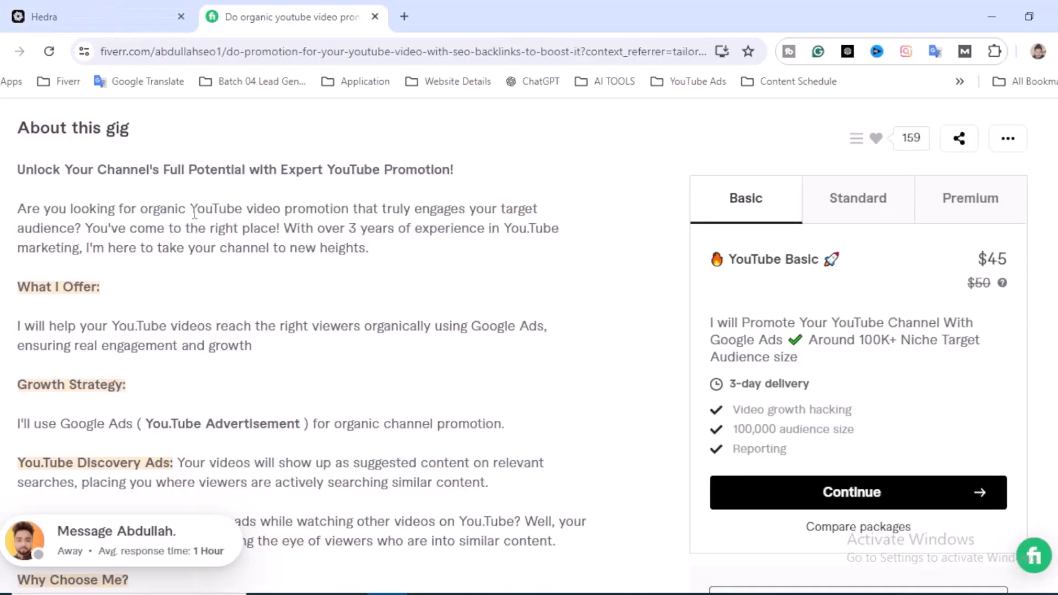
drag(373, 253, 290, 251)
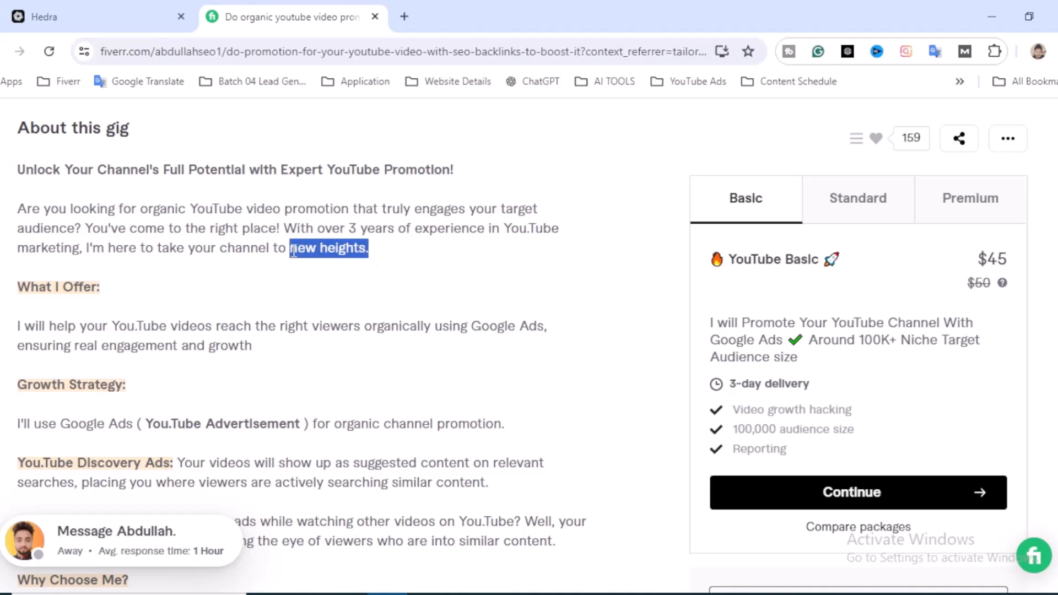
click(320, 278)
drag(251, 346, 14, 335)
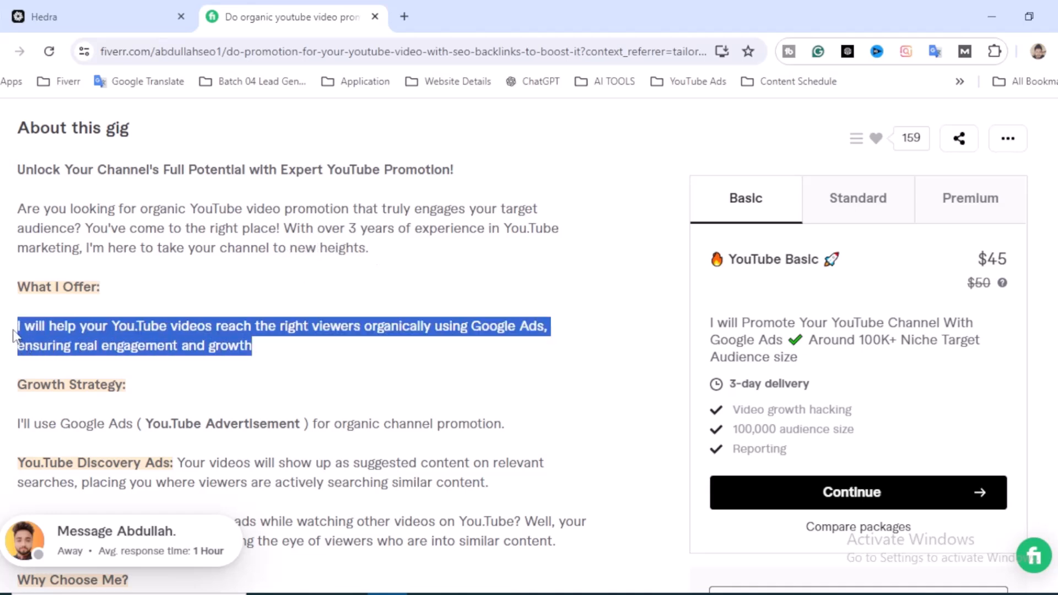
click(99, 11)
text(I will help your You.Tube videos reach the right viewers organically us)
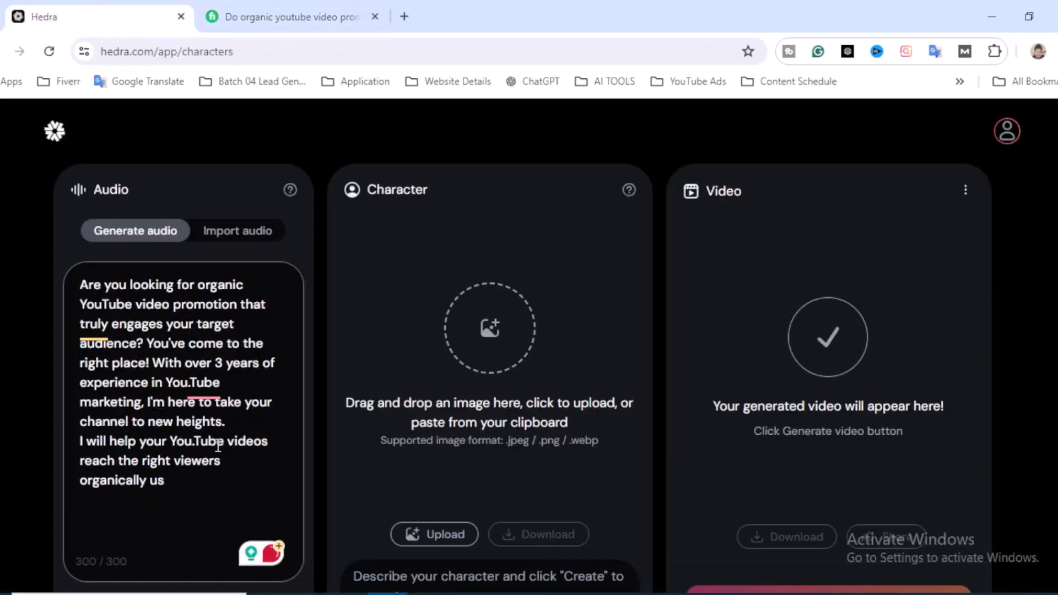
- Trim the script's cut-off ending so it finishes with "organically." and correct "You.Tube" to "YouTube" throughout the dialogue
key(BackSpace)
key(BackSpace)
key(BackSpace)
text(.)
drag(170, 486, 66, 281)
click(171, 485)
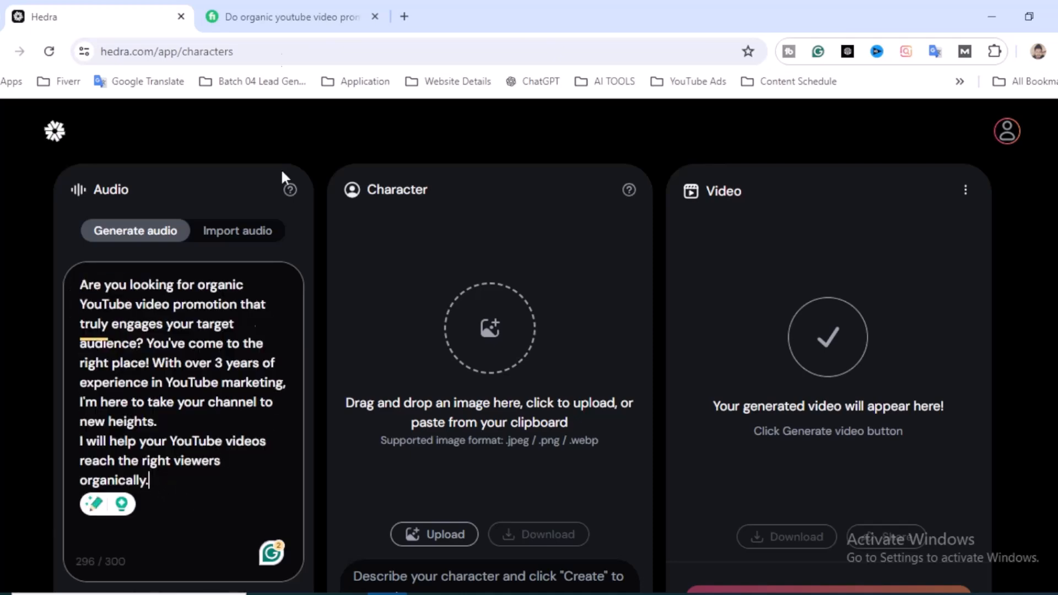
- Review the introduction and What I Offer paragraphs of the Fiverr gig that supply the script, and return to Hedra
click(309, 14)
click(311, 244)
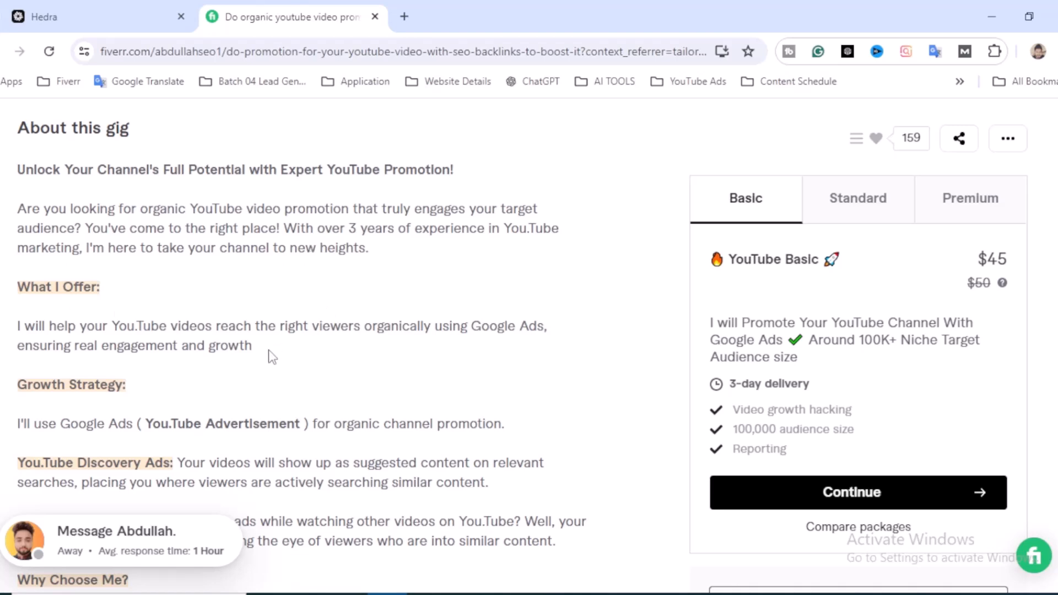
drag(253, 349, 18, 326)
drag(369, 250, 18, 211)
click(291, 212)
scroll(248, 276, down, 3)
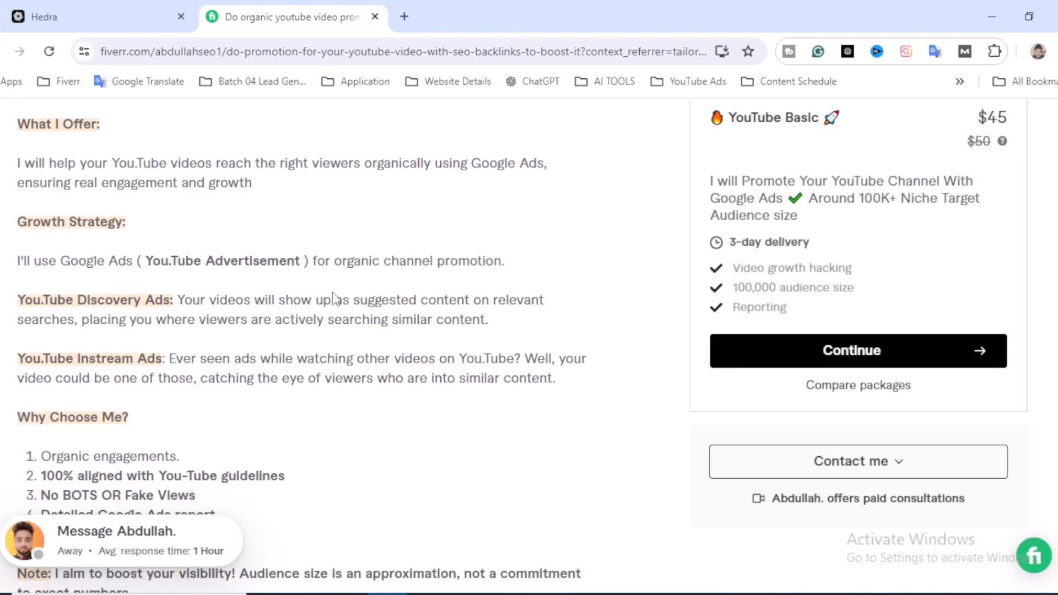
scroll(331, 303, up, 3)
click(121, 14)
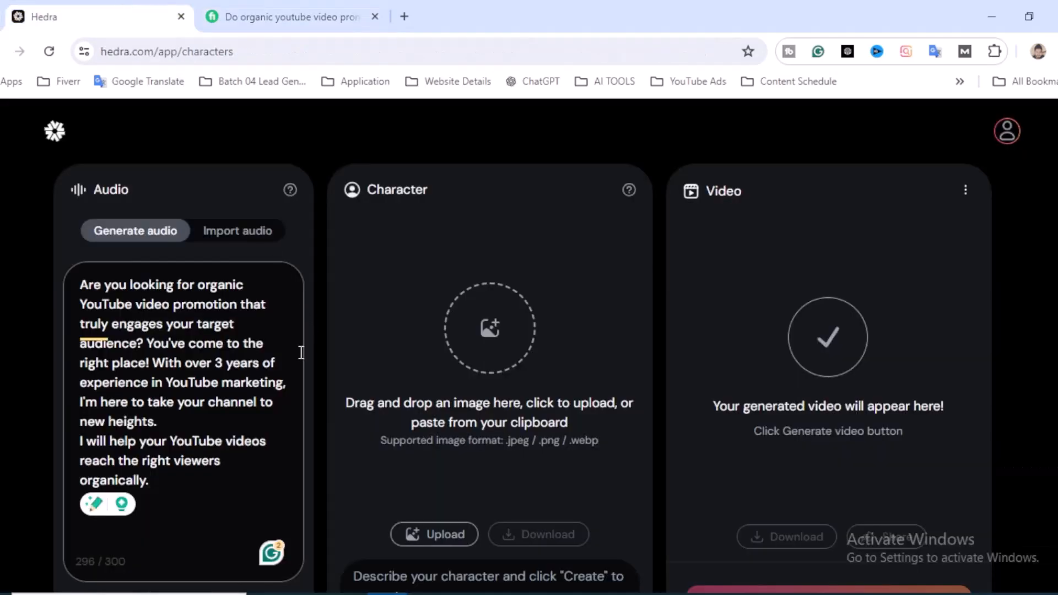
- Choose Brian, the deep American male voice, for the generated audio
scroll(303, 347, down, 3)
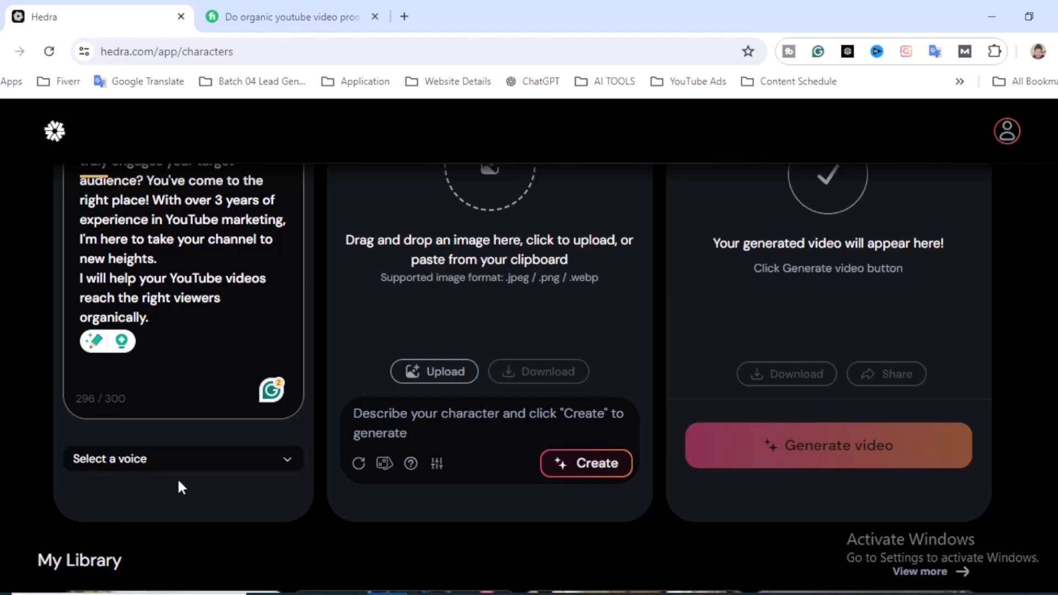
click(288, 464)
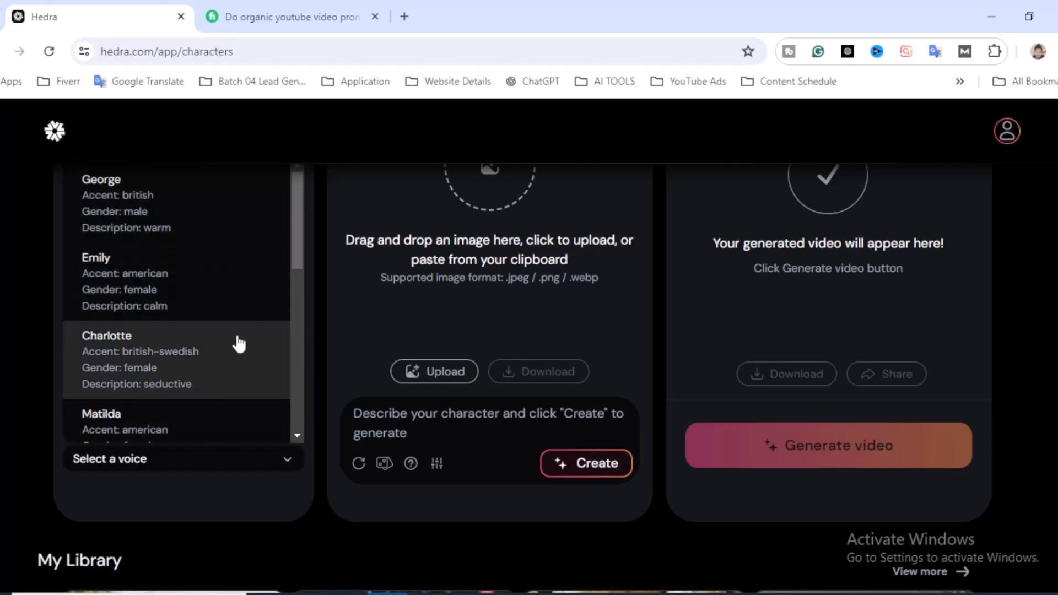
scroll(237, 336, down, 1)
scroll(238, 337, down, 1)
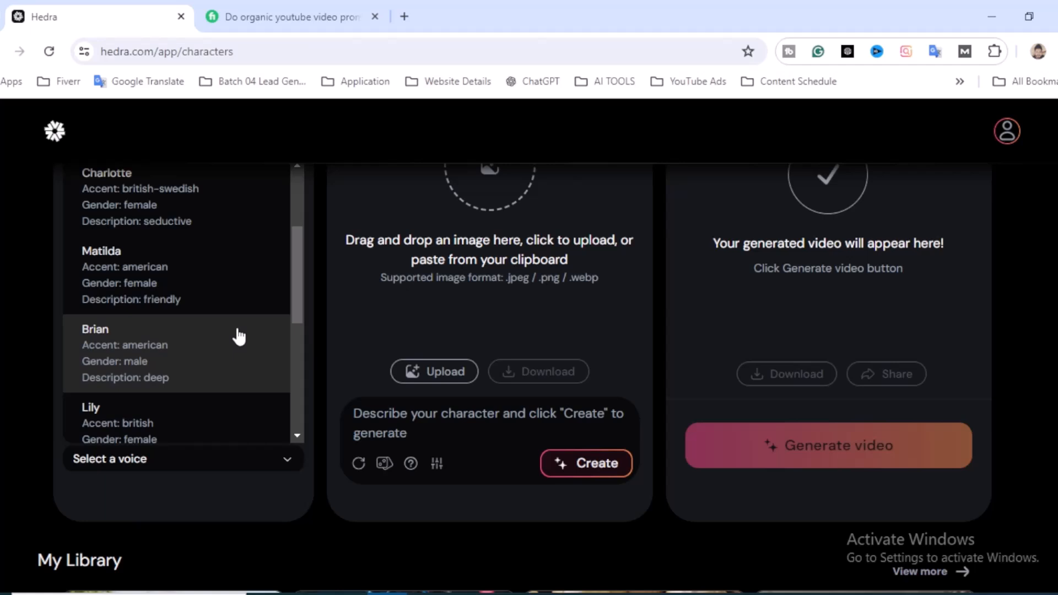
click(184, 360)
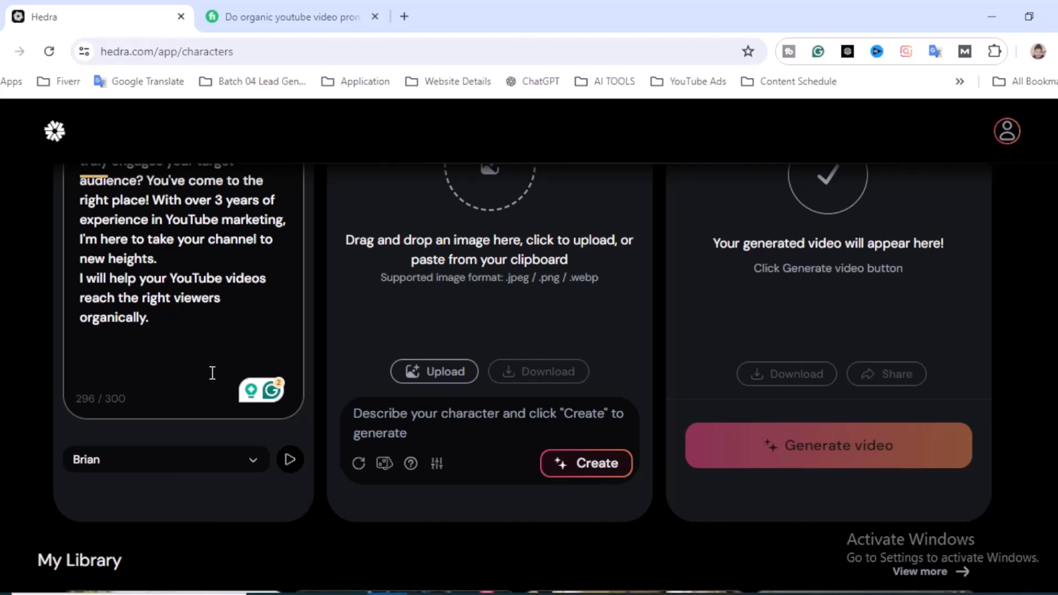
- Review the finished script and play a preview of the Brian voice, stopping it after listening
scroll(210, 374, up, 3)
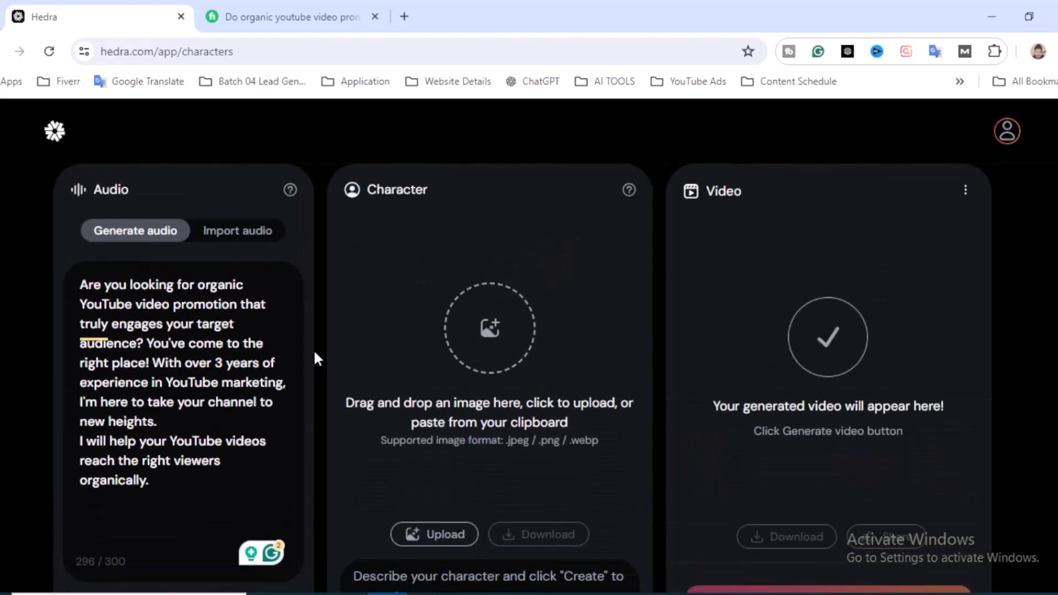
scroll(273, 383, down, 2)
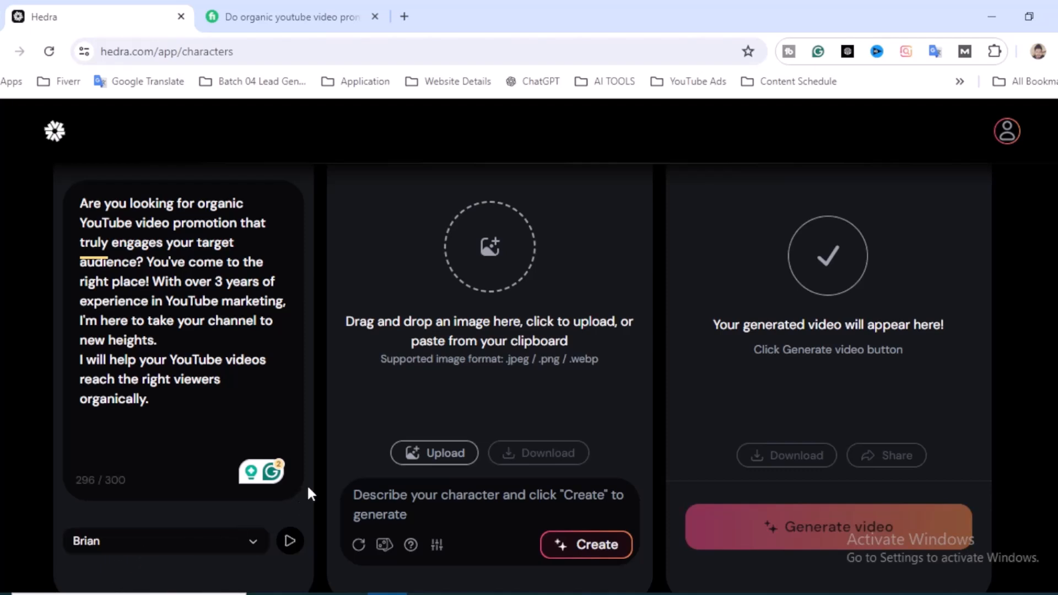
scroll(307, 484, down, 2)
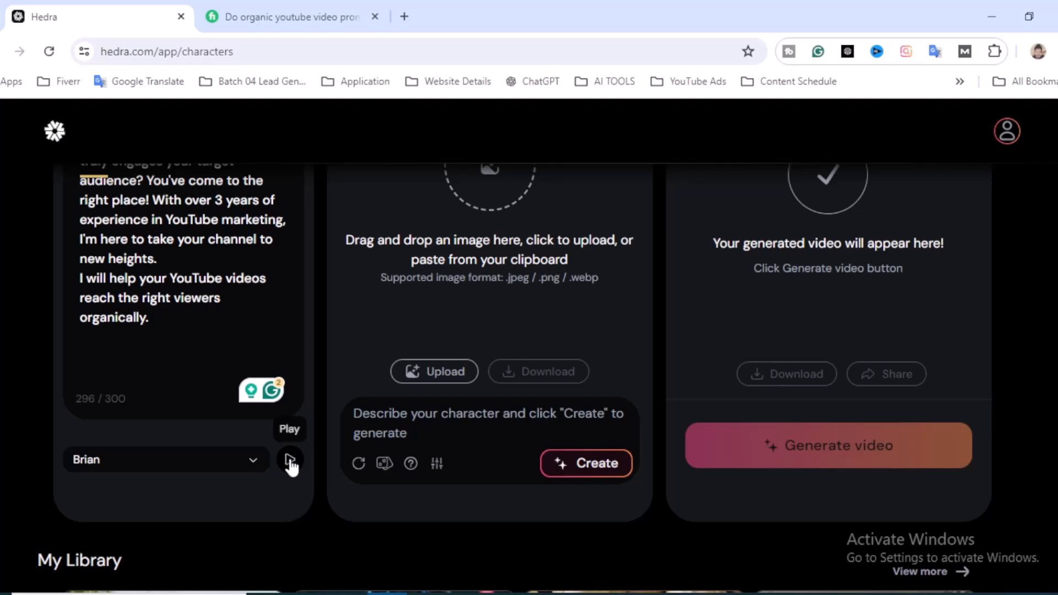
click(290, 460)
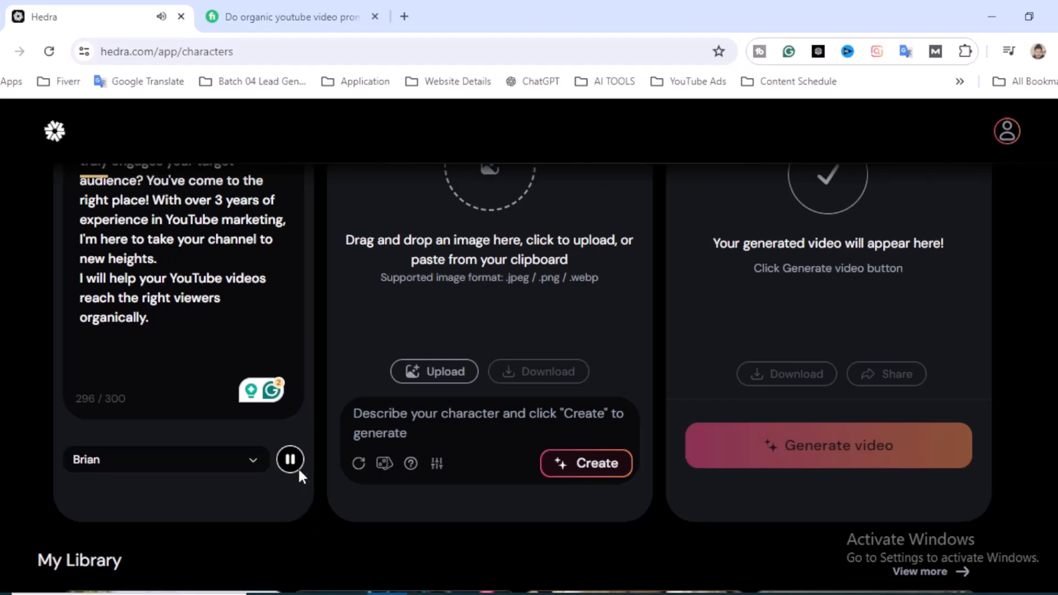
click(292, 461)
- Examine Hedra's character image upload area and description prompt, and glance back at the Fiverr gig page
scroll(336, 512, up, 1)
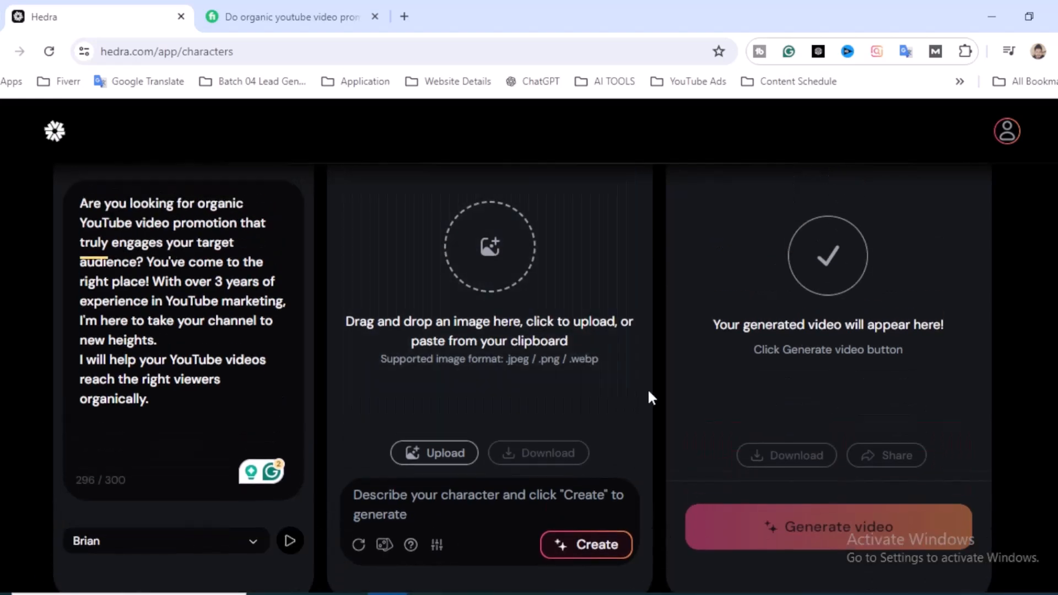
scroll(647, 389, up, 1)
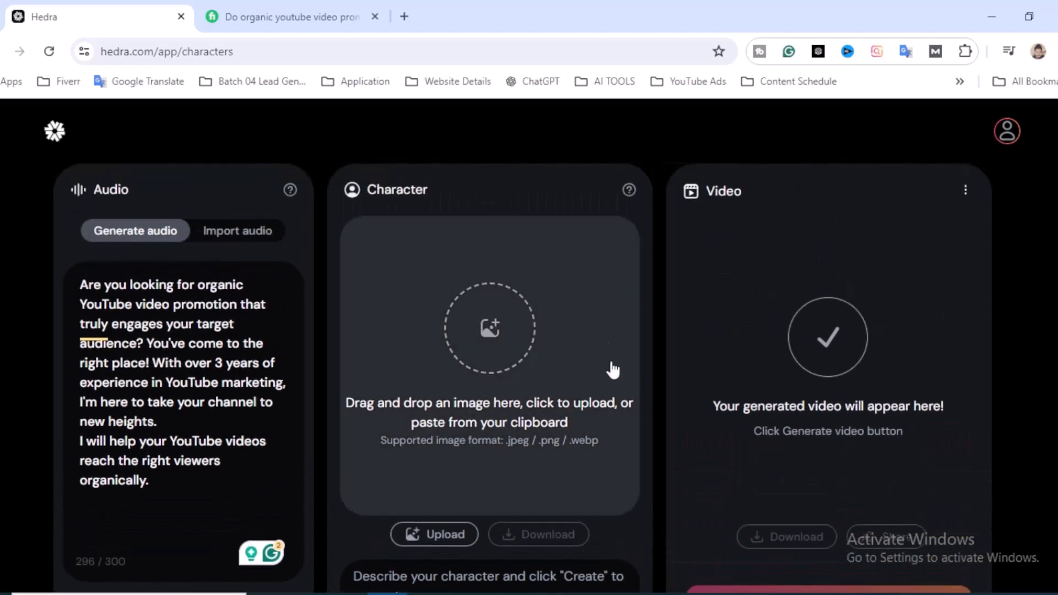
scroll(650, 389, down, 1)
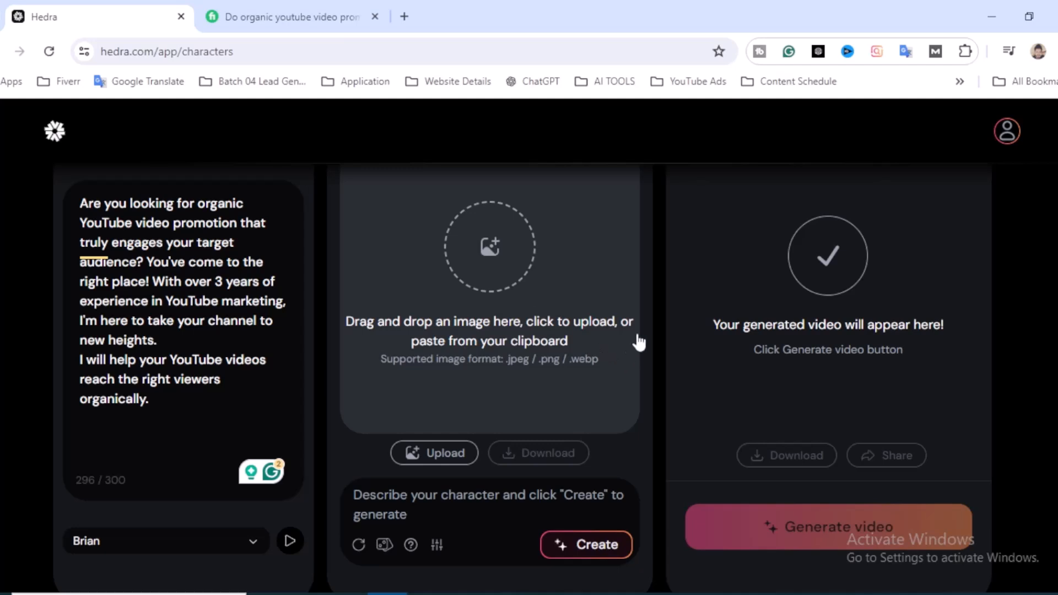
scroll(637, 341, down, 2)
click(476, 343)
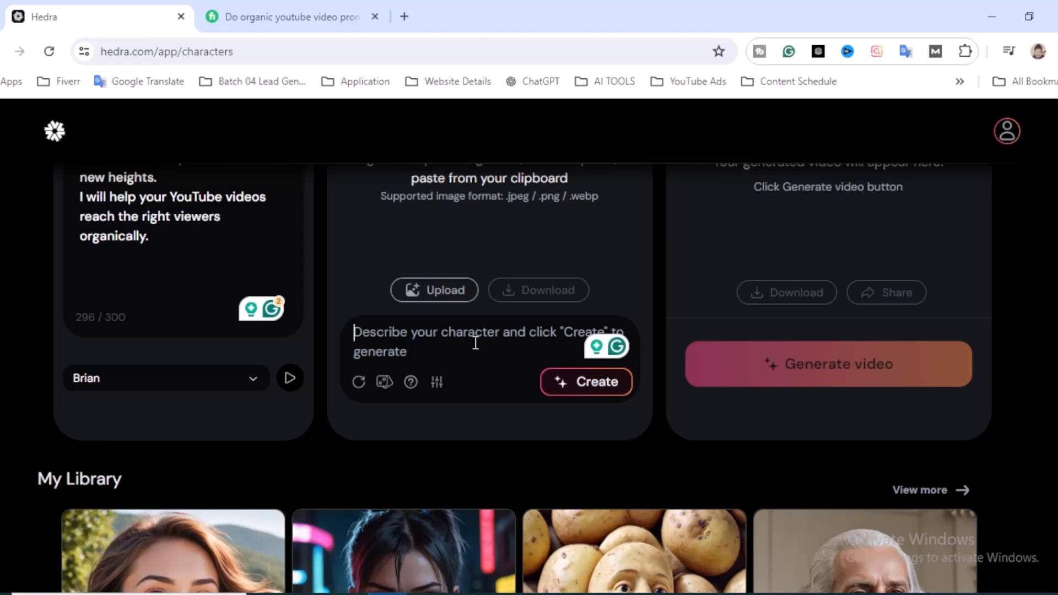
click(322, 8)
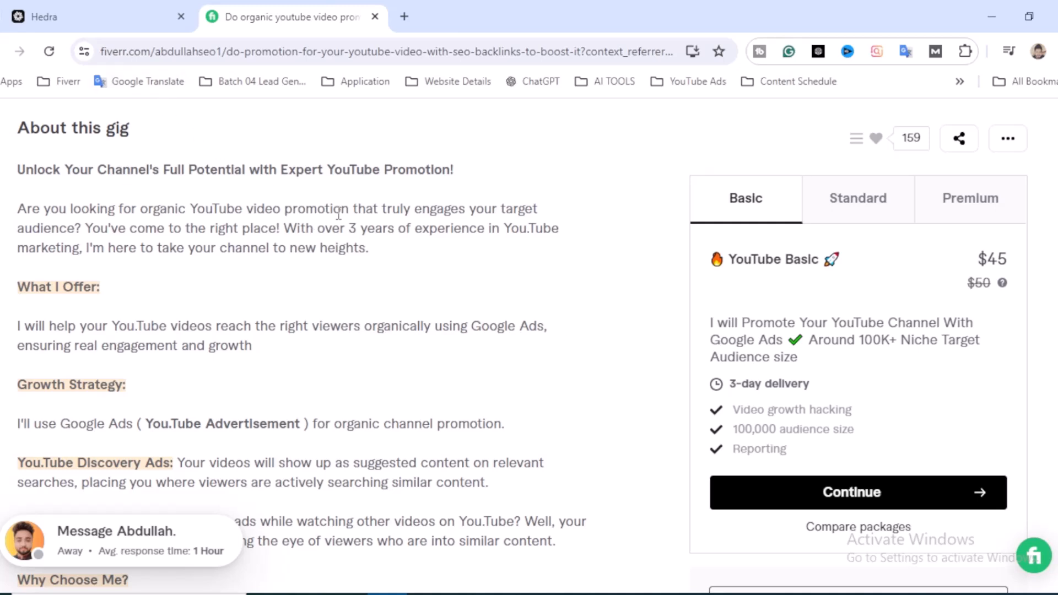
click(138, 11)
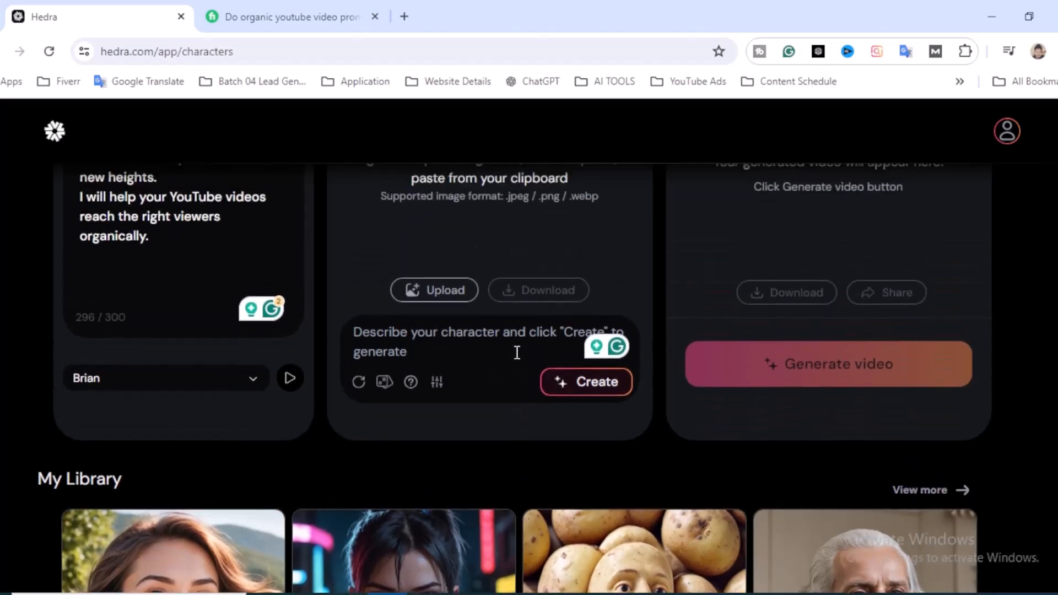
- Upload the portrait photo of the bearded man in a white shirt as the character image
scroll(521, 348, up, 2)
click(513, 259)
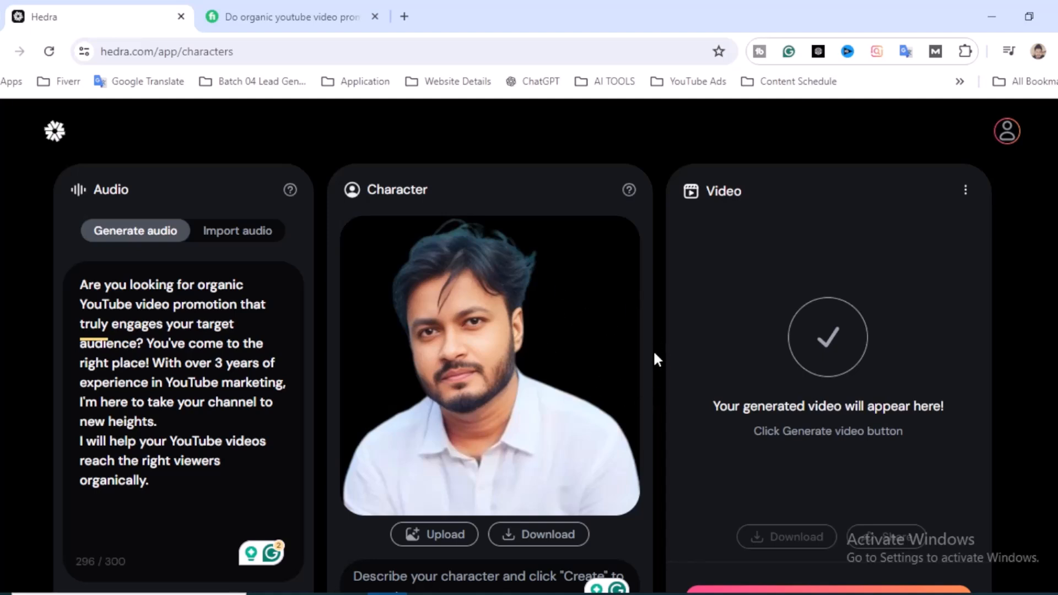
scroll(654, 353, down, 2)
scroll(659, 388, up, 2)
- Check the script, voice and character image, and start generating the video
scroll(657, 379, down, 3)
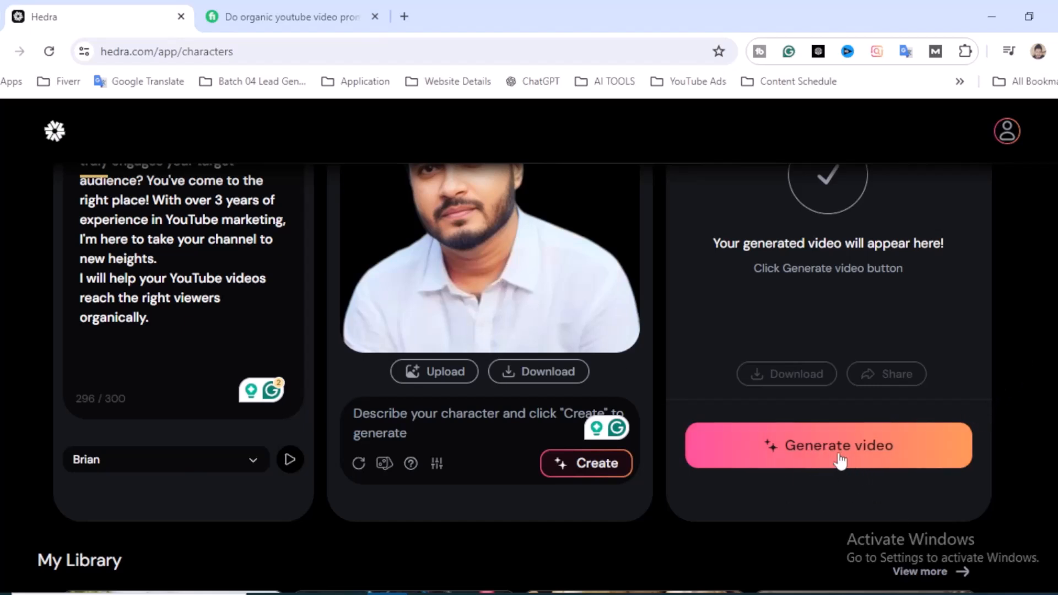
scroll(997, 335, up, 2)
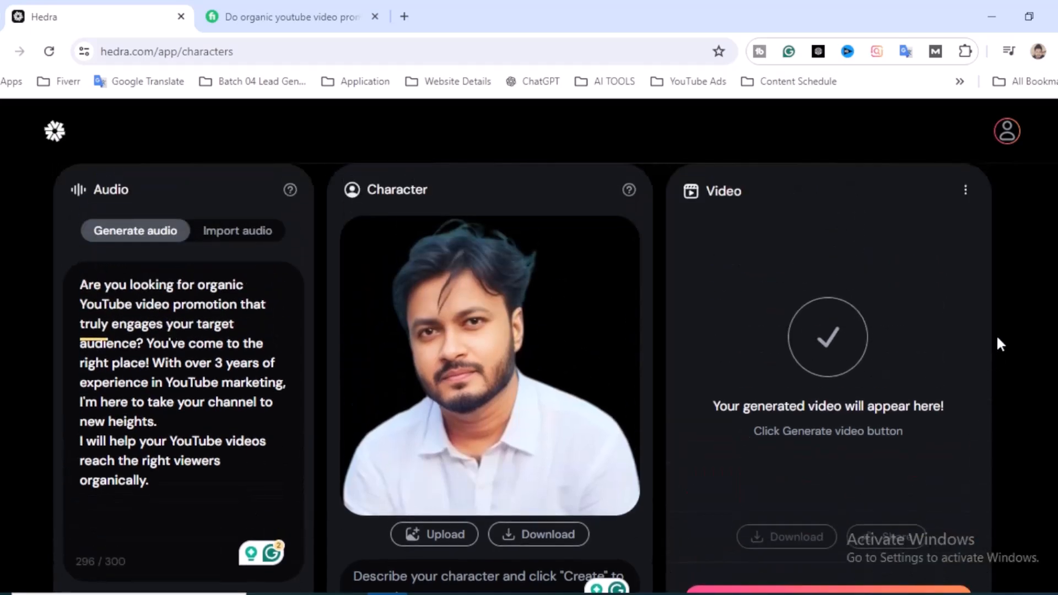
scroll(997, 335, down, 4)
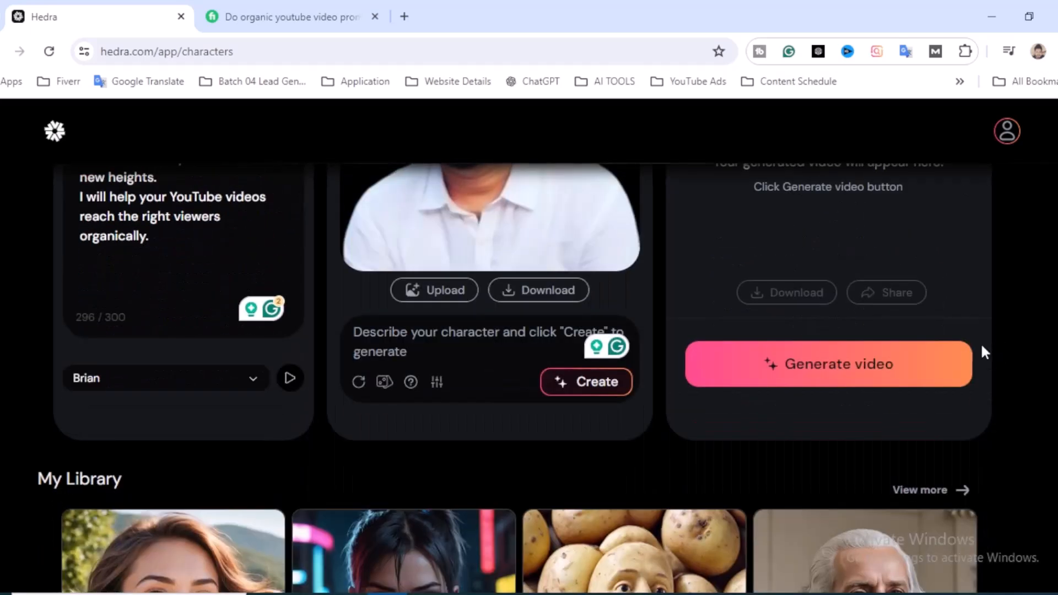
click(841, 375)
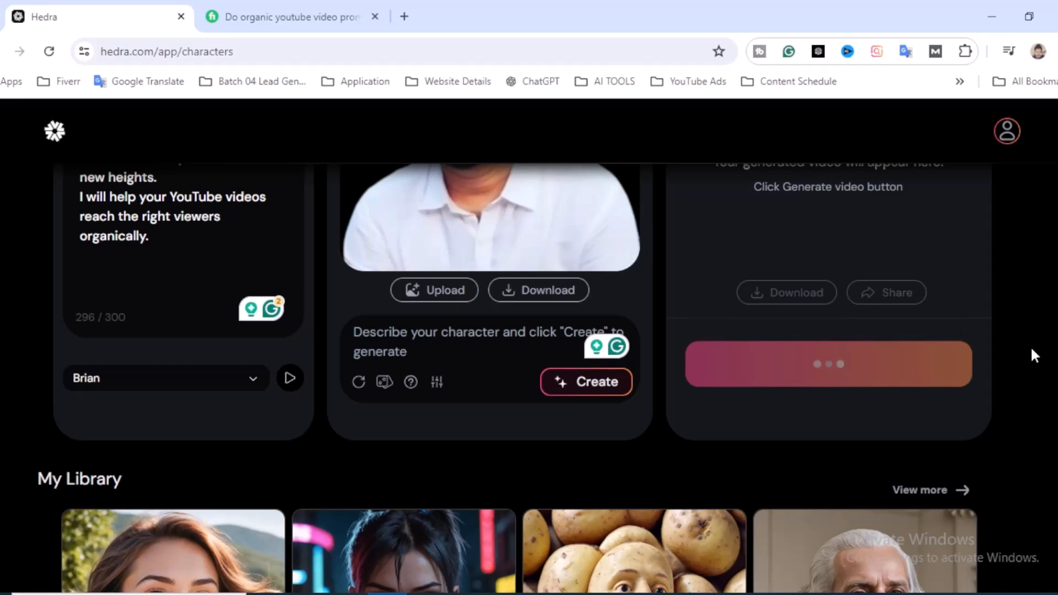
- Monitor the video's generation progress in the Video section and on its thumbnail in My Library
scroll(1030, 335, up, 3)
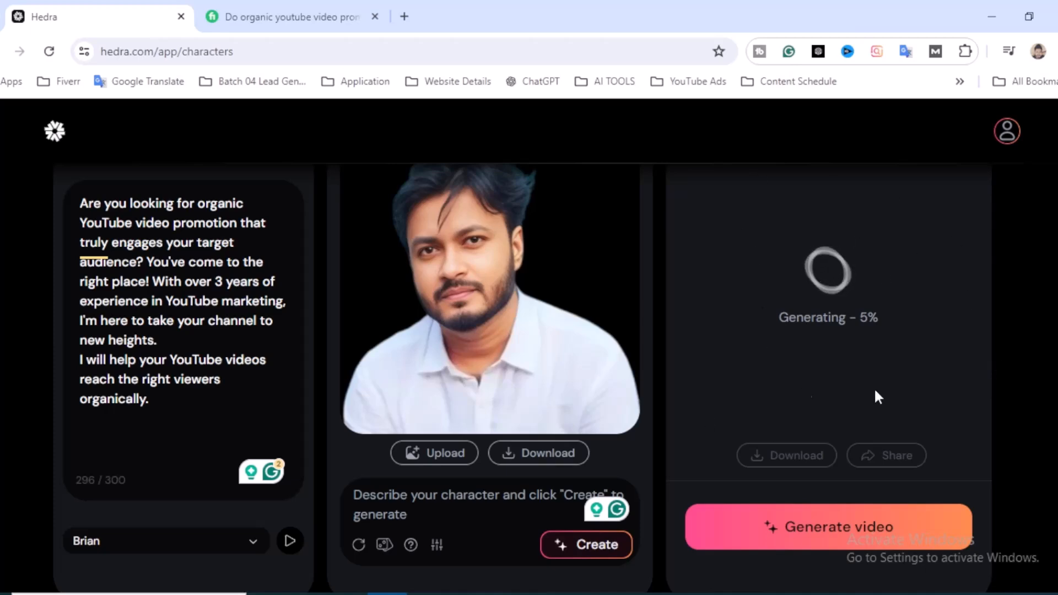
scroll(881, 272, down, 5)
scroll(880, 263, down, 1)
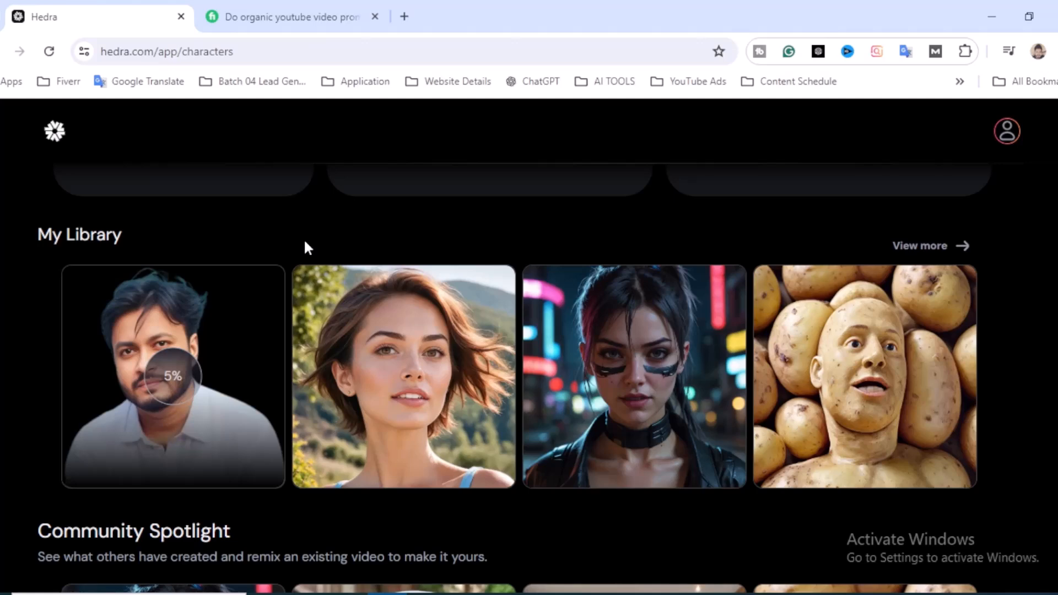
scroll(314, 322, up, 5)
scroll(318, 329, up, 3)
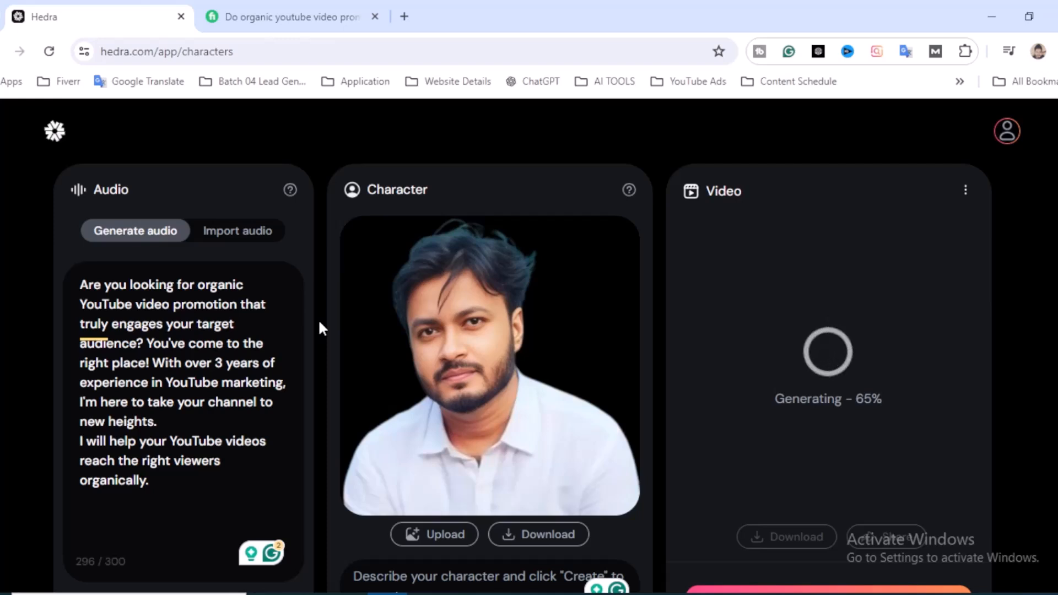
scroll(320, 328, down, 1)
scroll(320, 322, down, 5)
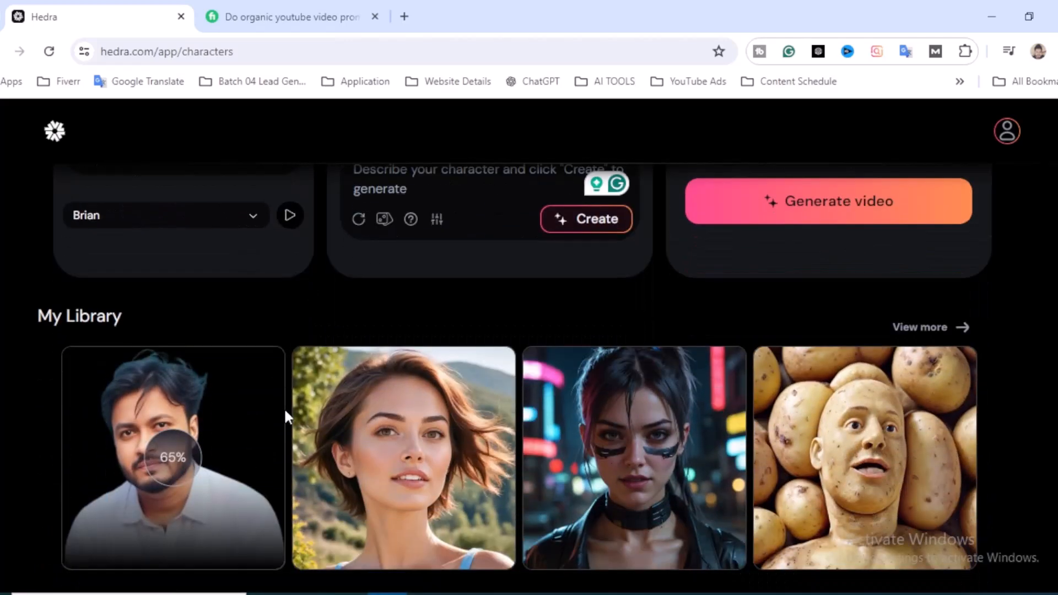
click(283, 408)
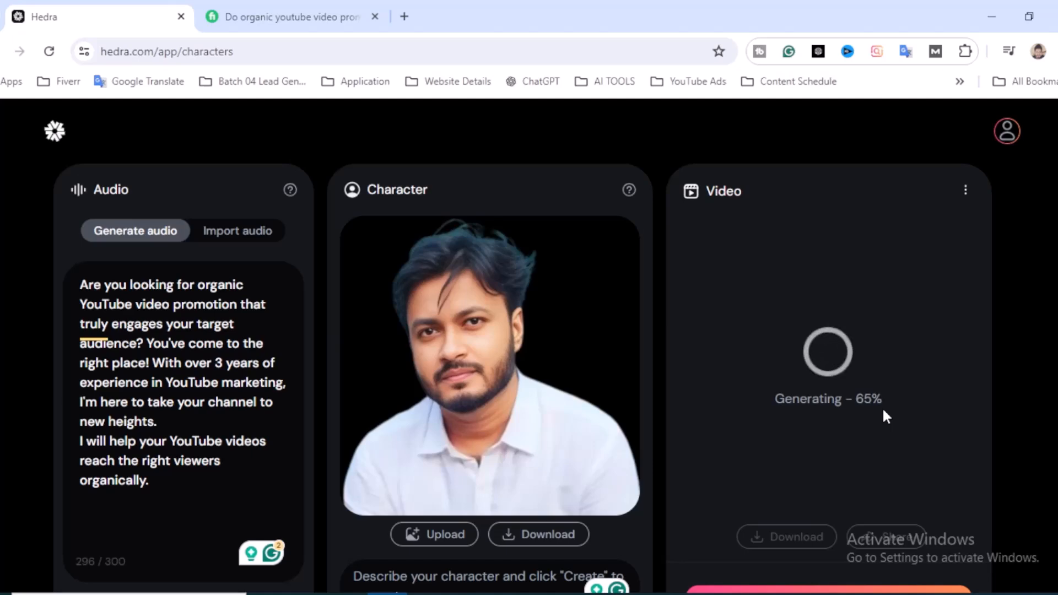
scroll(320, 368, down, 1)
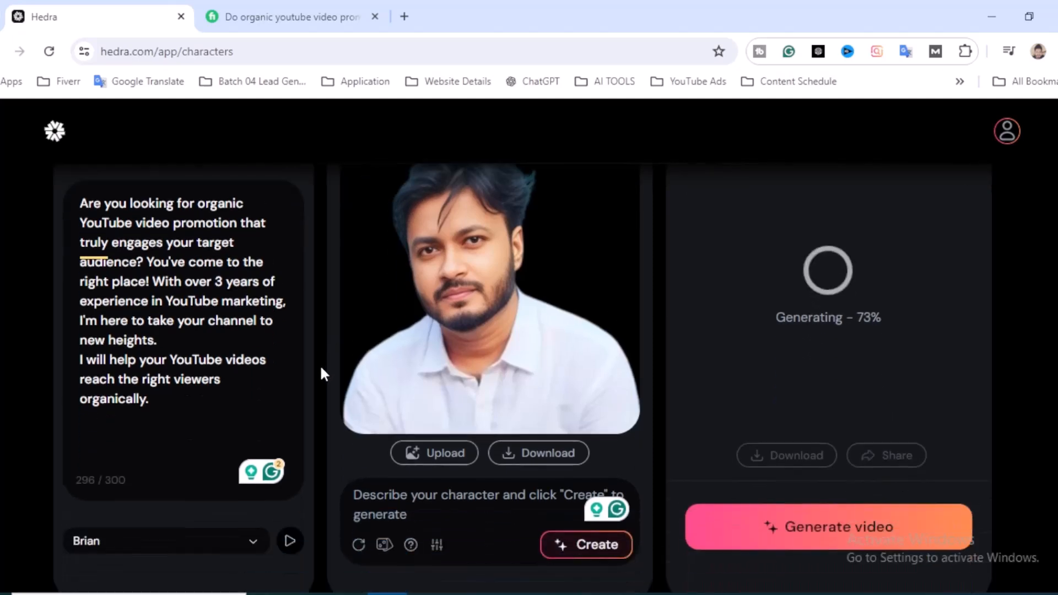
scroll(321, 368, down, 7)
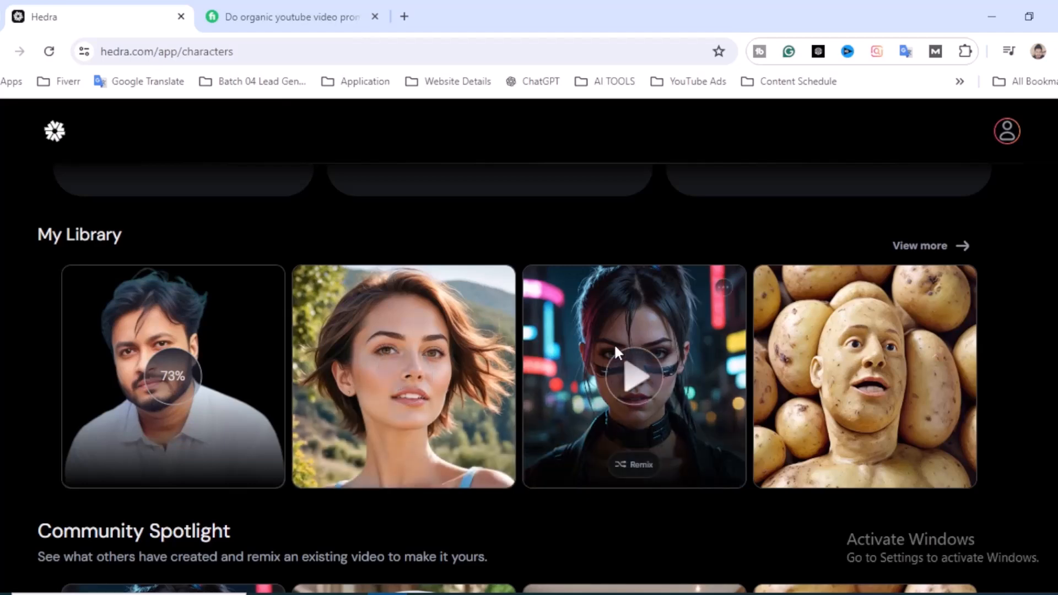
scroll(628, 435, up, 8)
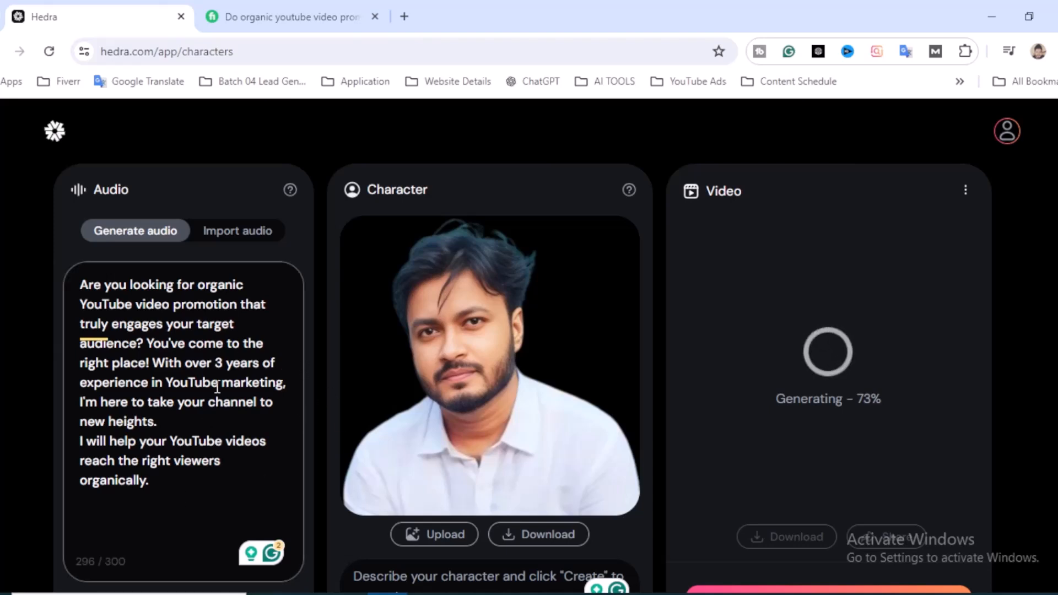
- Check the finished character video and its My Library entry, play the opening of the video, and pause it
scroll(248, 474, down, 2)
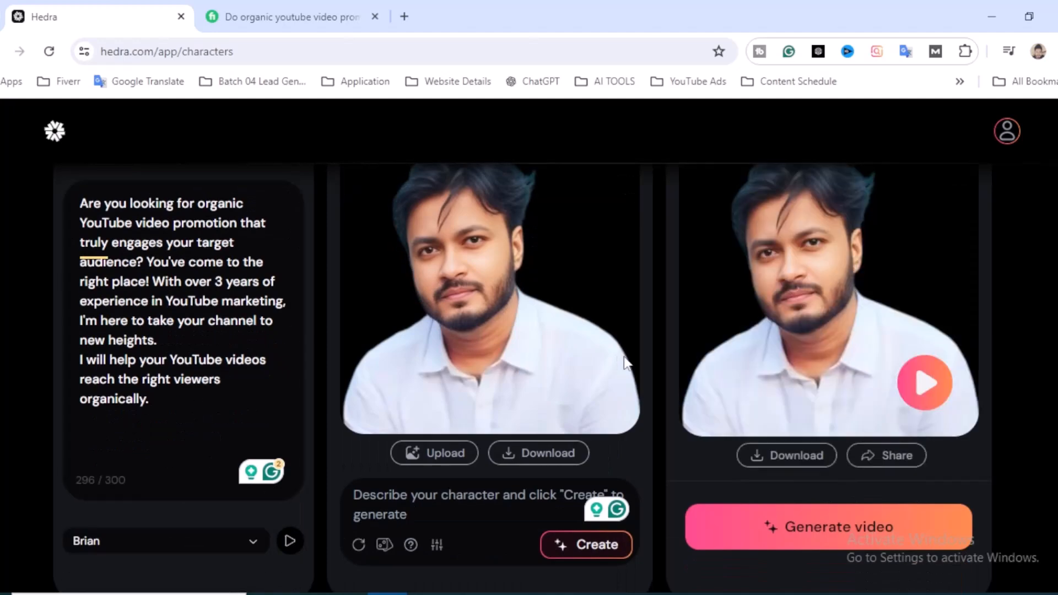
scroll(693, 406, up, 2)
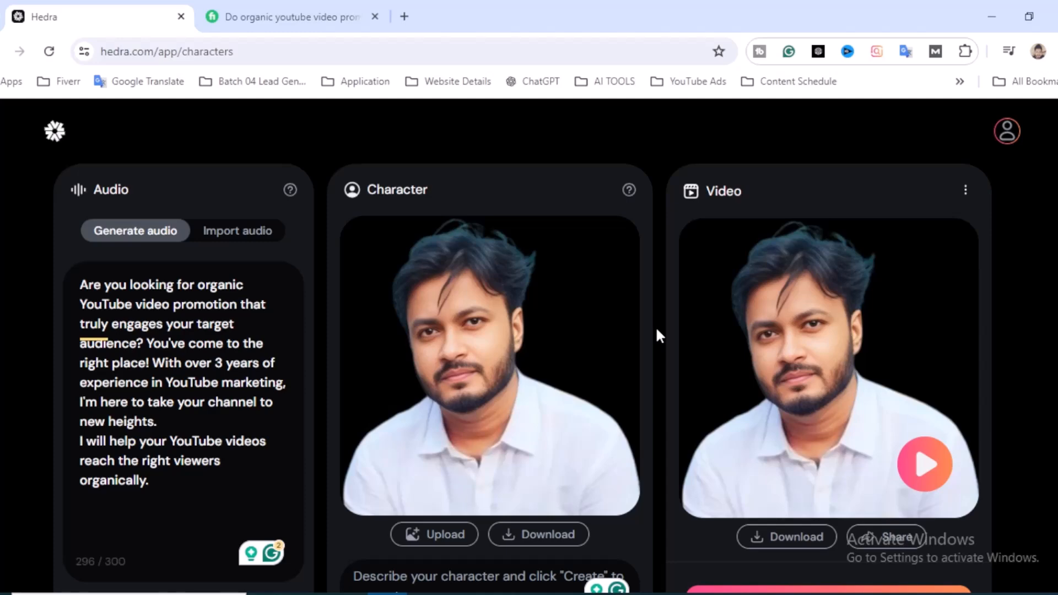
scroll(870, 330, down, 8)
mouse_move(203, 483)
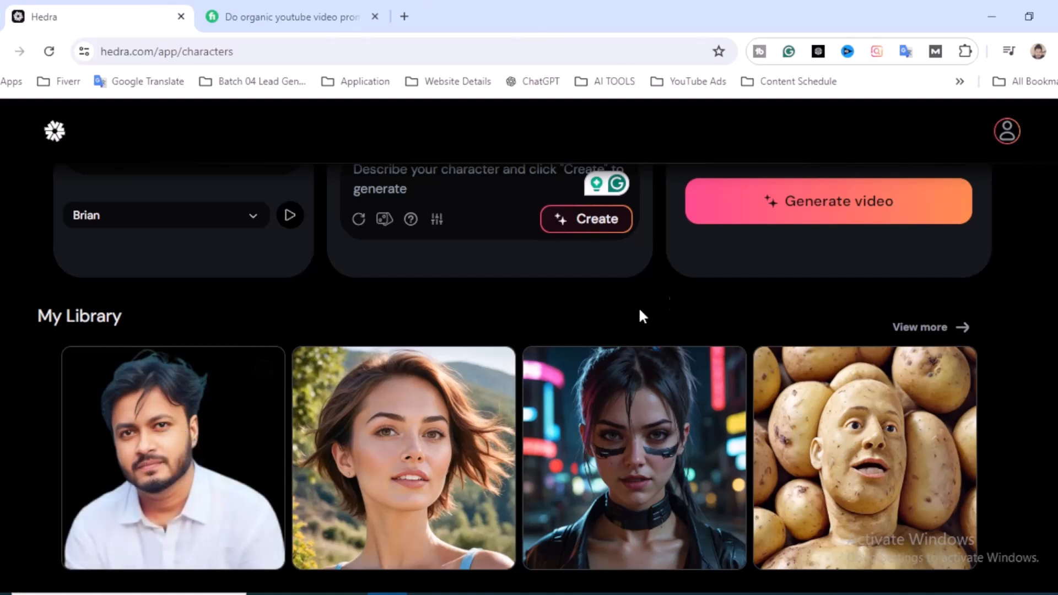
scroll(669, 303, up, 7)
scroll(1034, 278, down, 2)
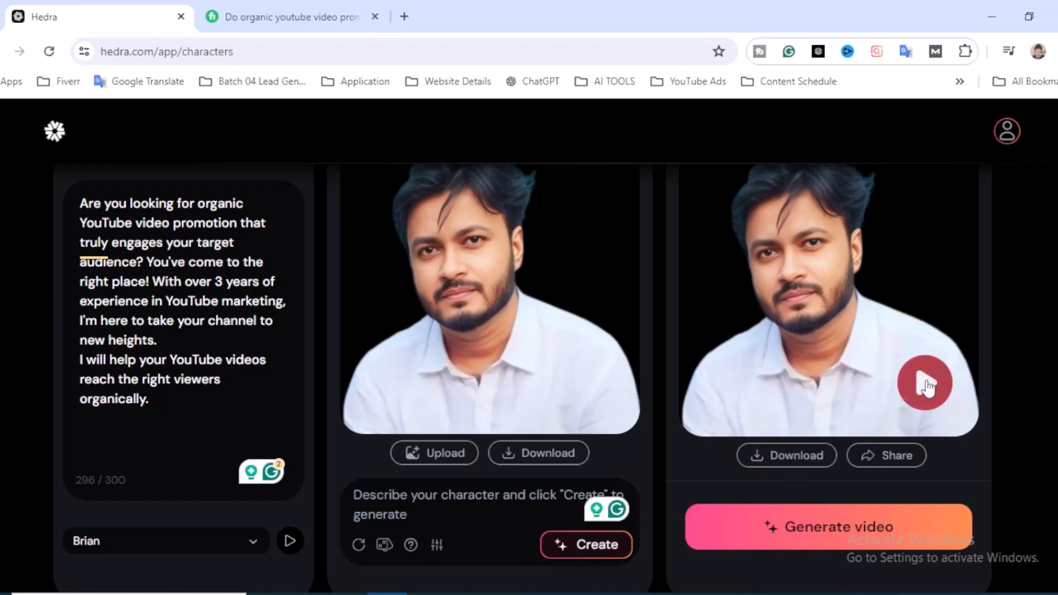
click(1012, 307)
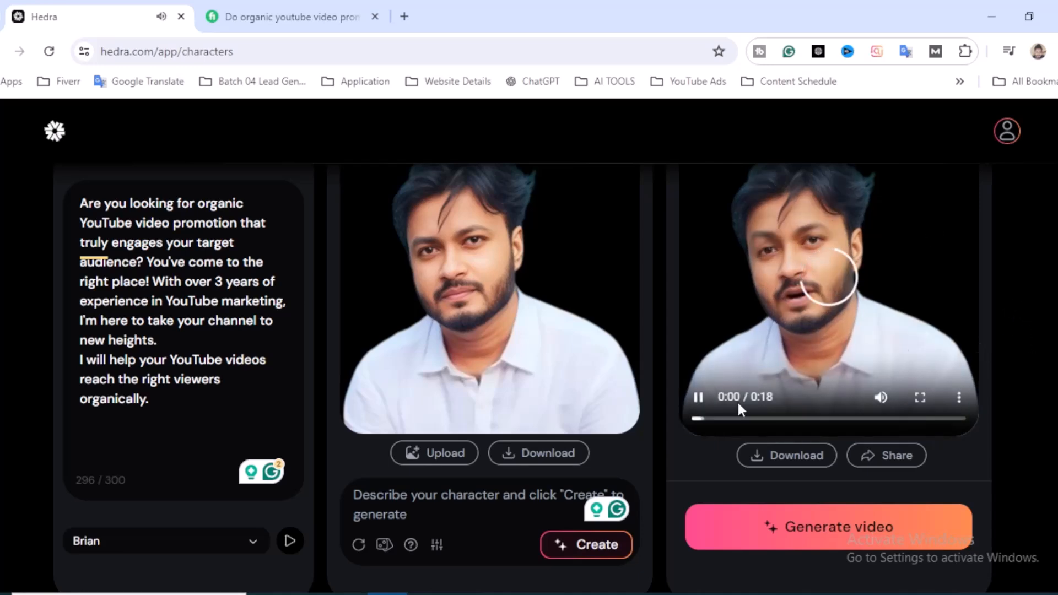
click(699, 398)
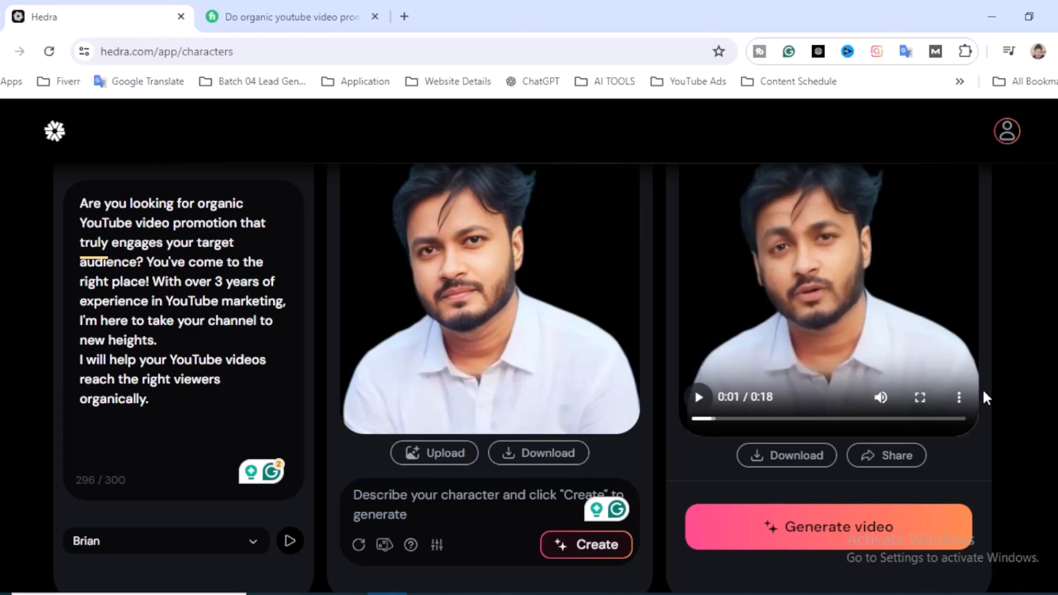
- Download the generated video from the player's full-screen view, exit full screen, and check its progress in the recent download history
click(960, 400)
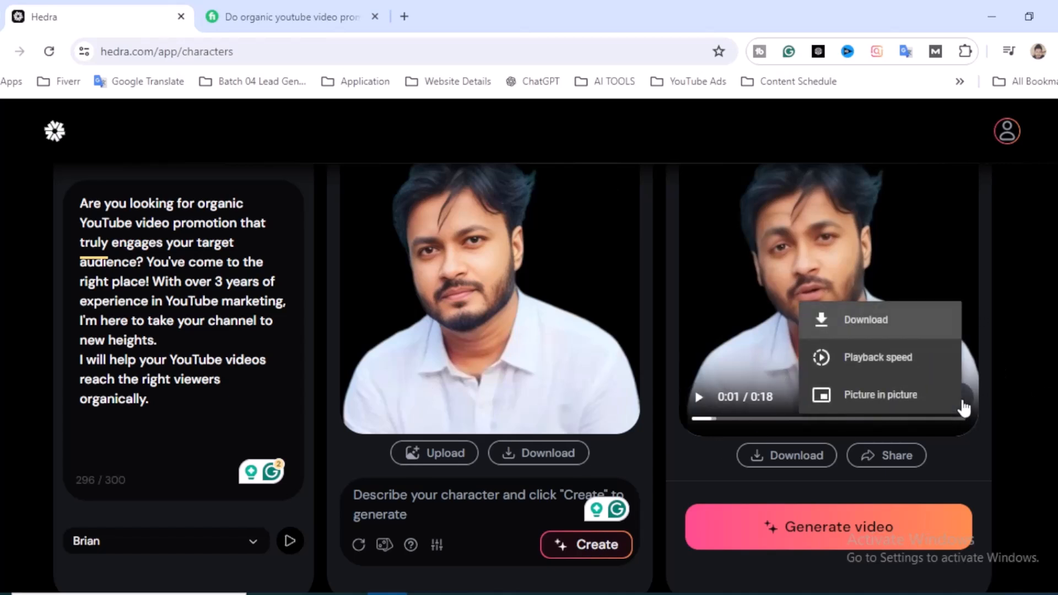
click(864, 322)
click(920, 398)
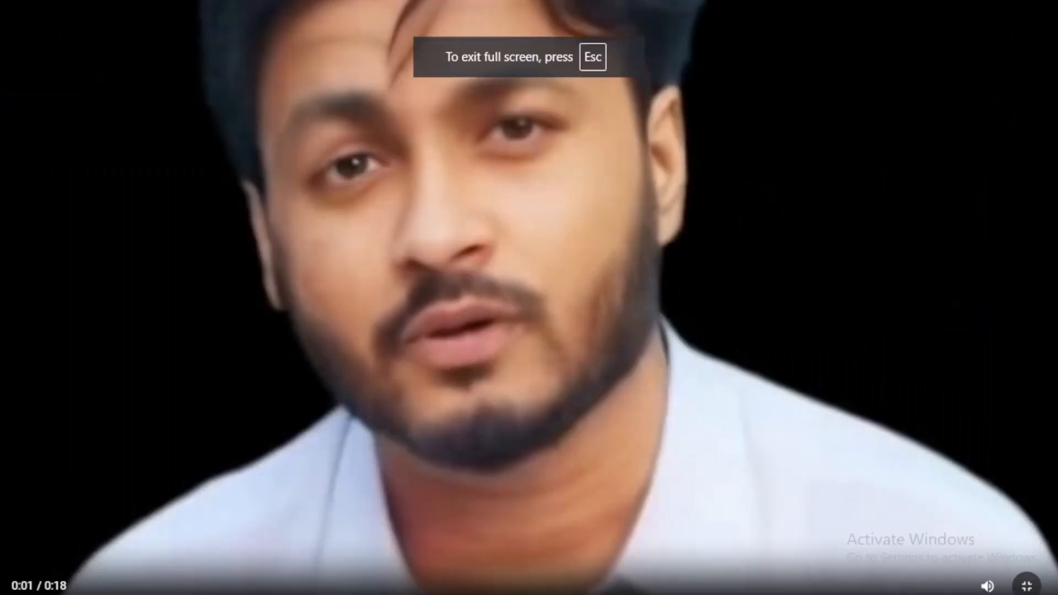
click(1057, 587)
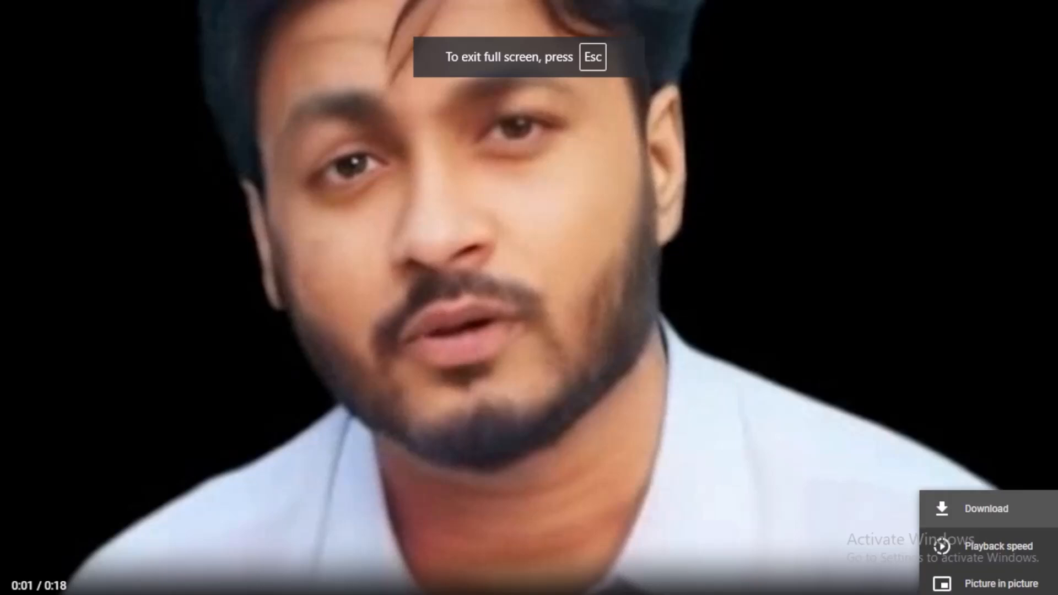
click(980, 513)
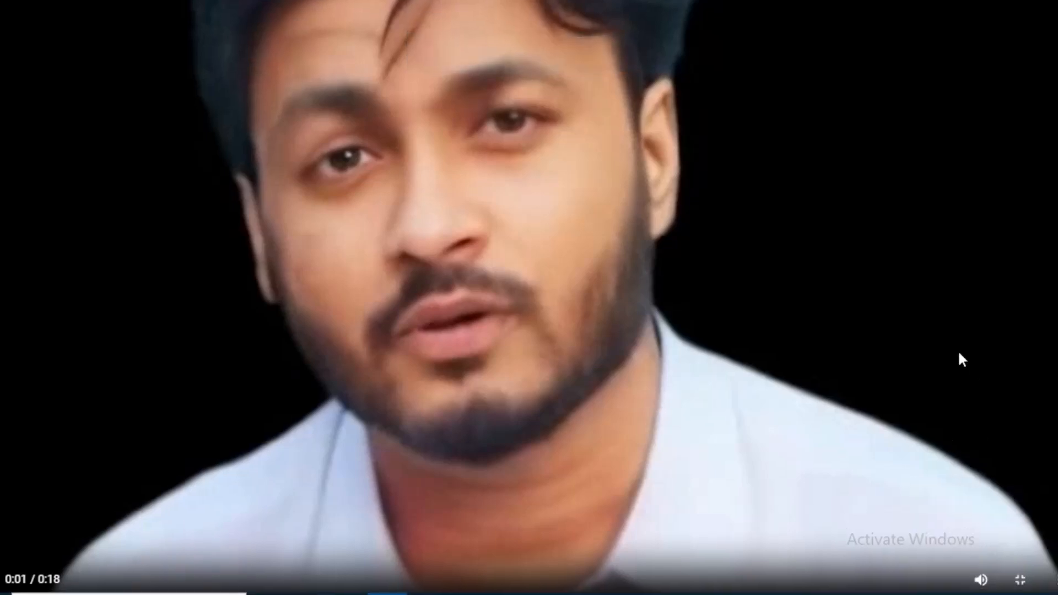
key(Escape)
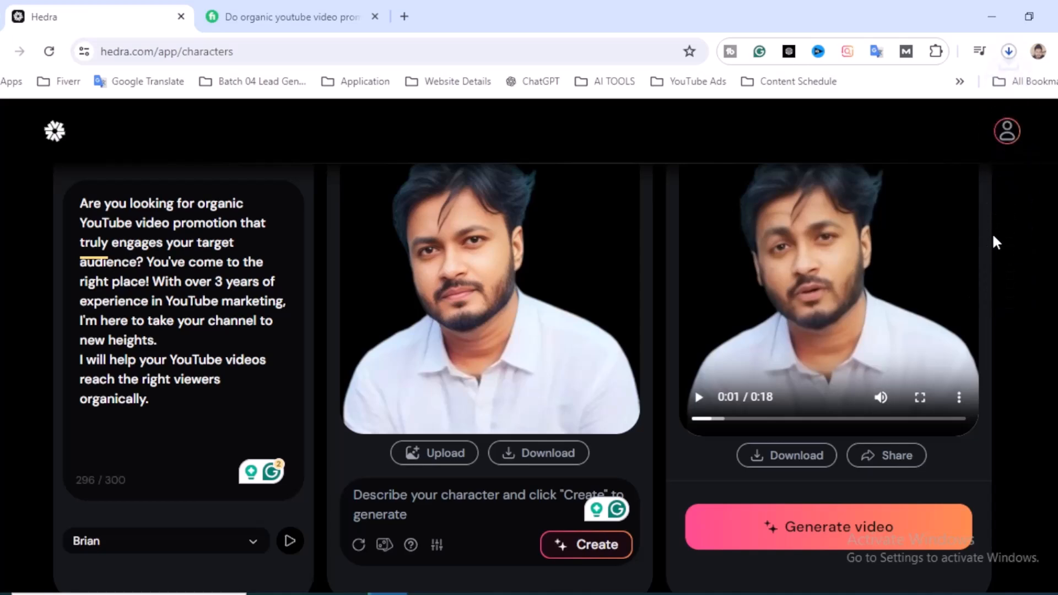
click(1009, 52)
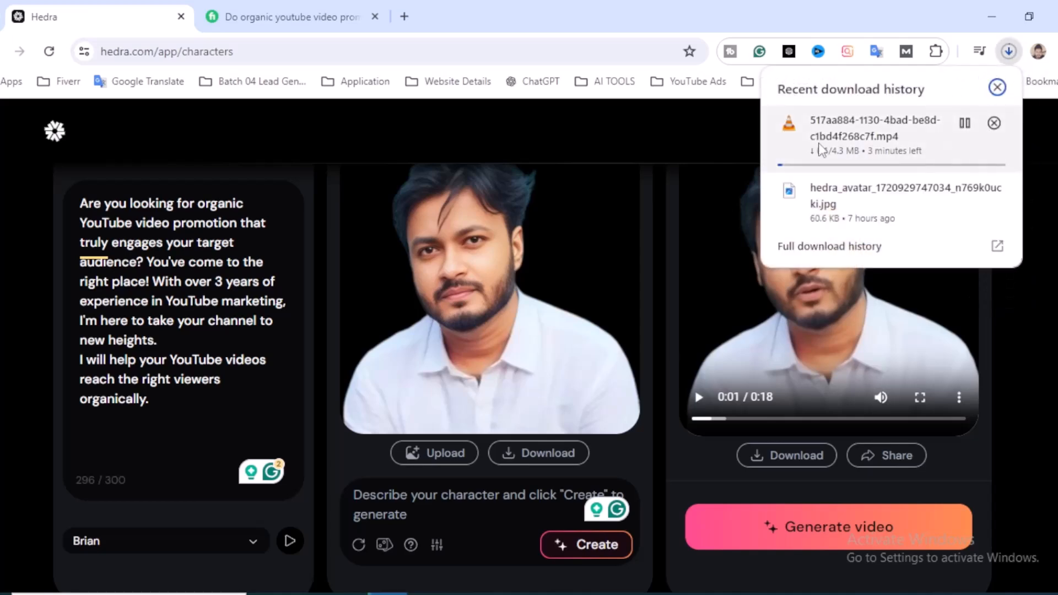
click(995, 88)
- Resume the generated video for a few more seconds and pause it again
scroll(661, 417, up, 2)
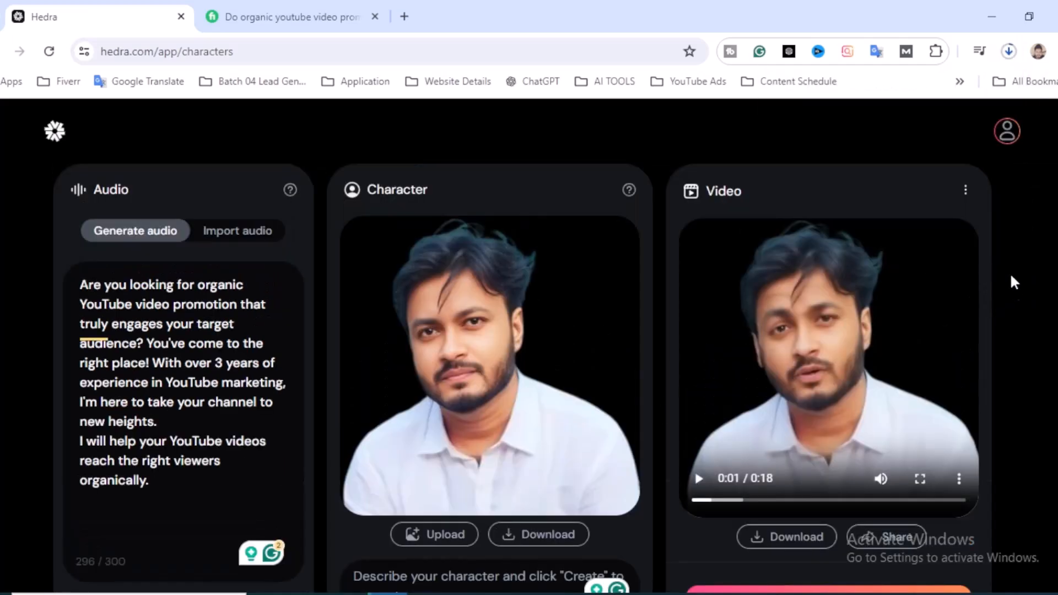
click(699, 479)
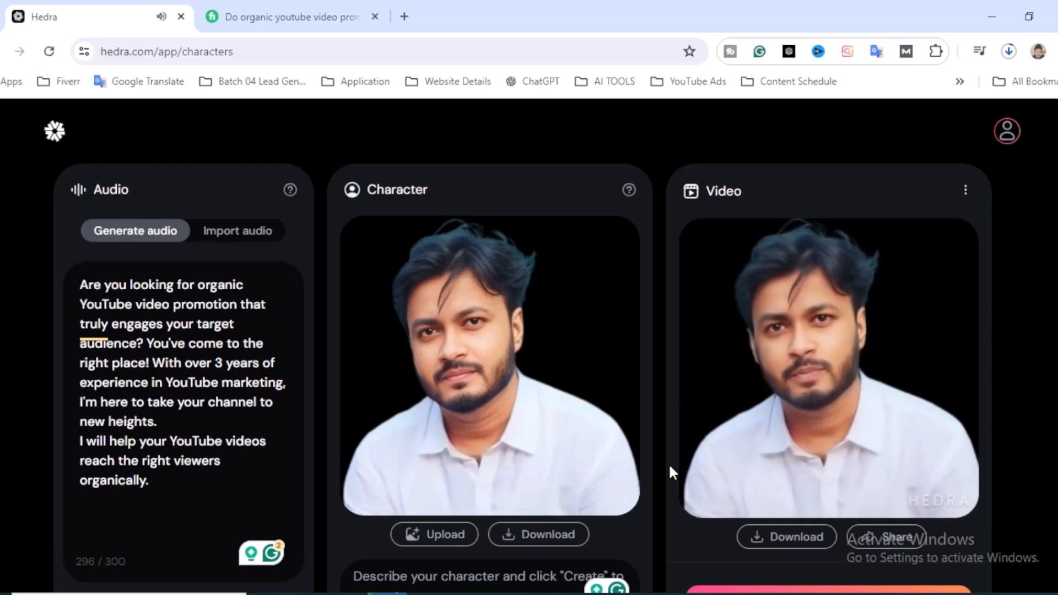
click(698, 478)
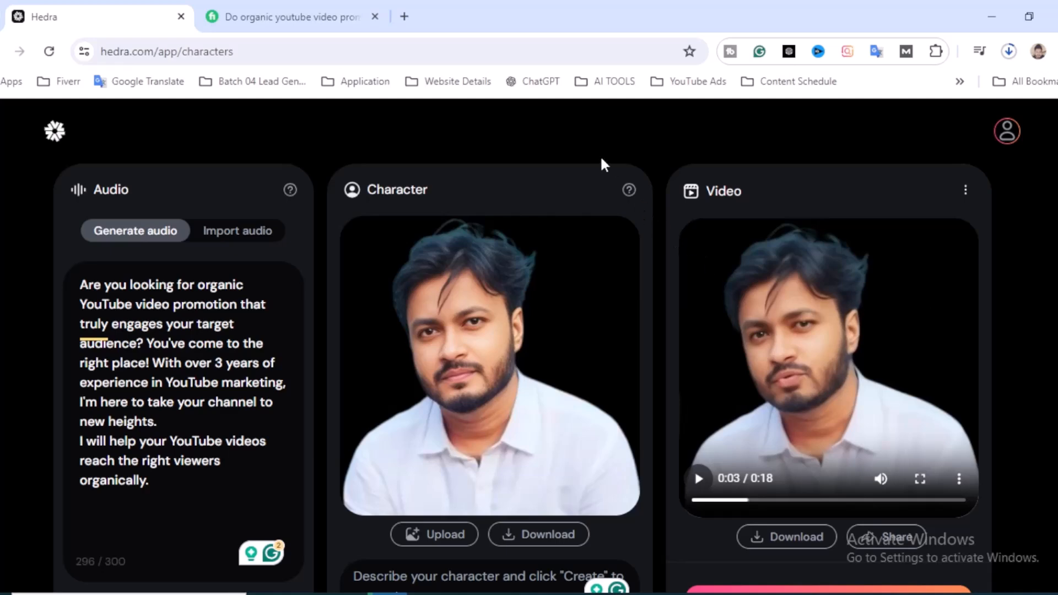
- Review the Fiverr gig page, highlight the opening paragraph of its description as the script source, and return to Hedra
click(290, 2)
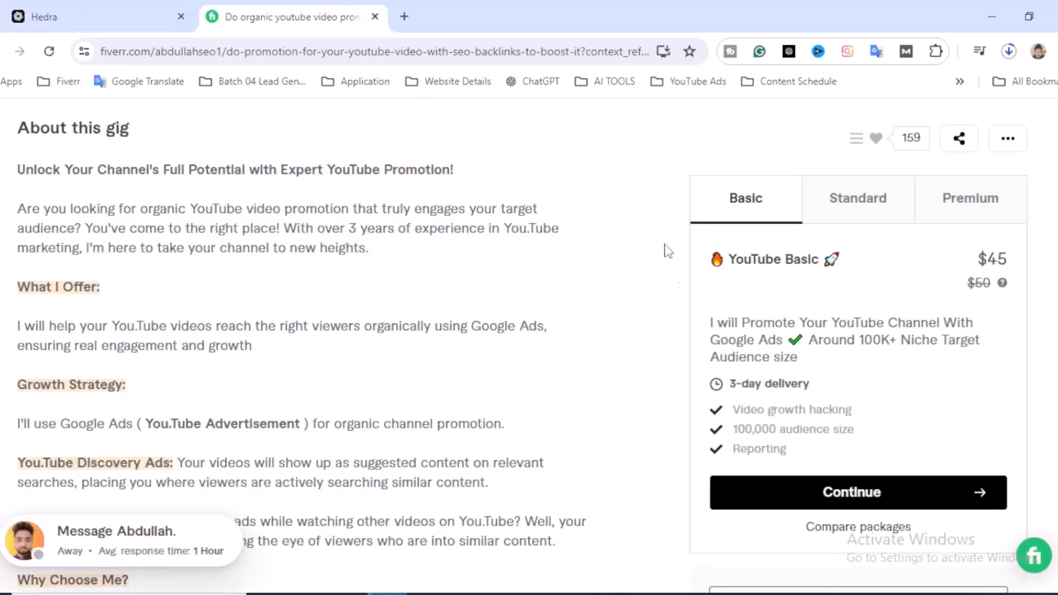
scroll(589, 444, up, 10)
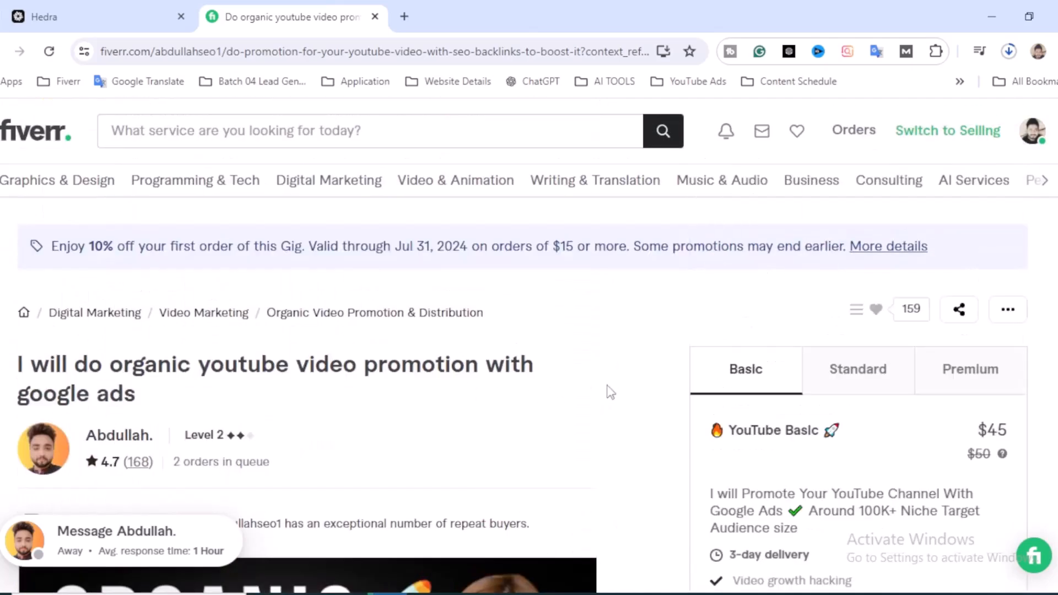
scroll(621, 386, down, 14)
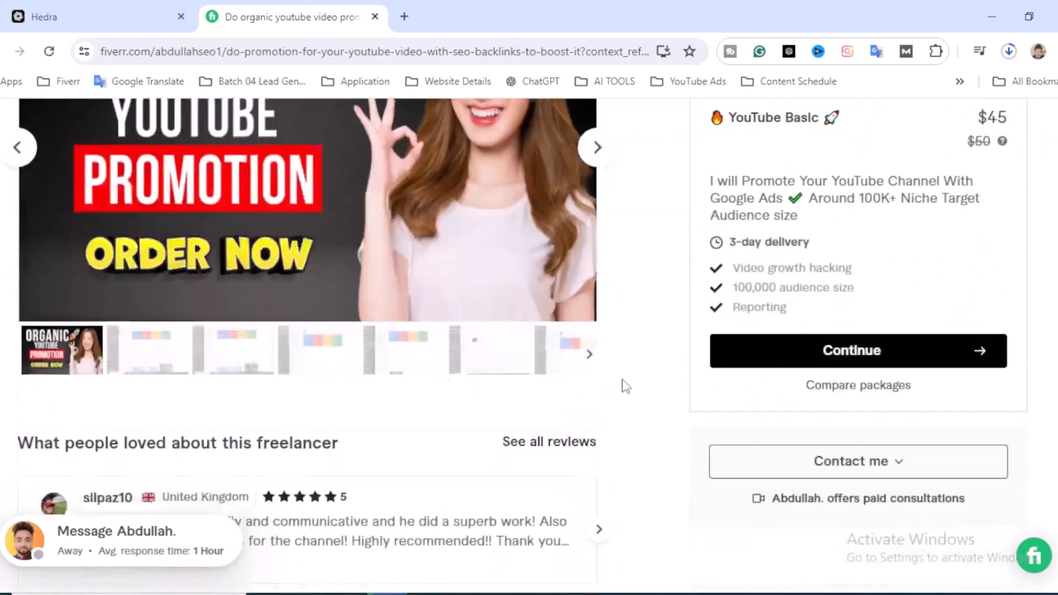
scroll(255, 462, down, 3)
drag(378, 374, 22, 333)
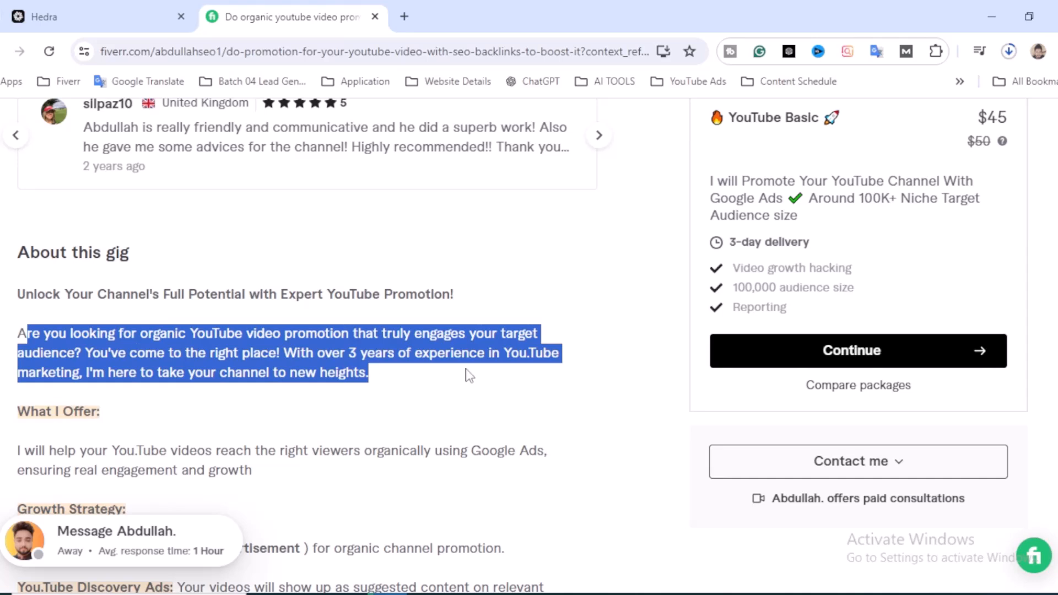
click(444, 369)
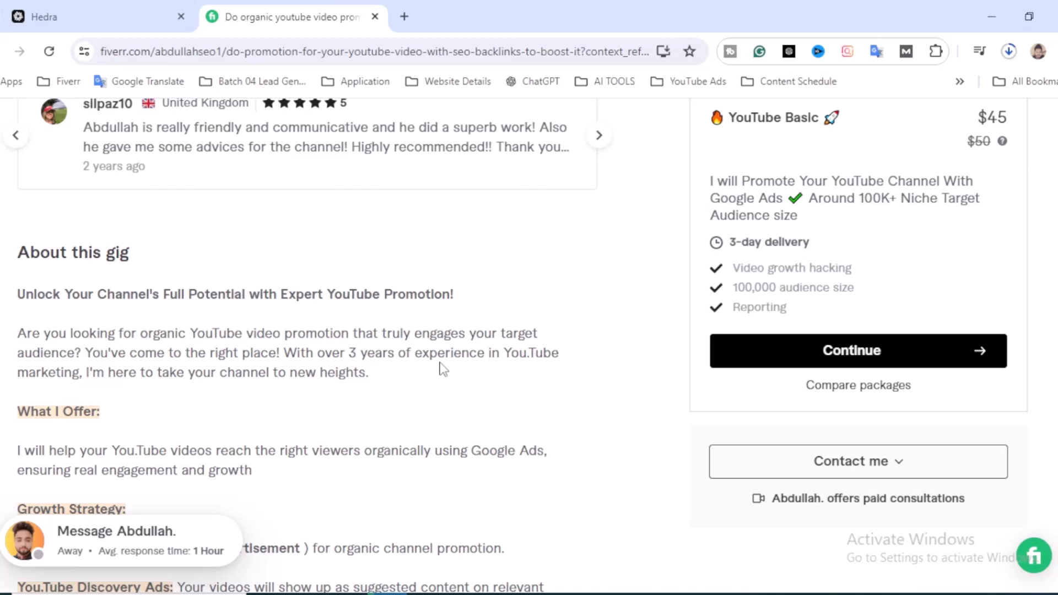
click(83, 15)
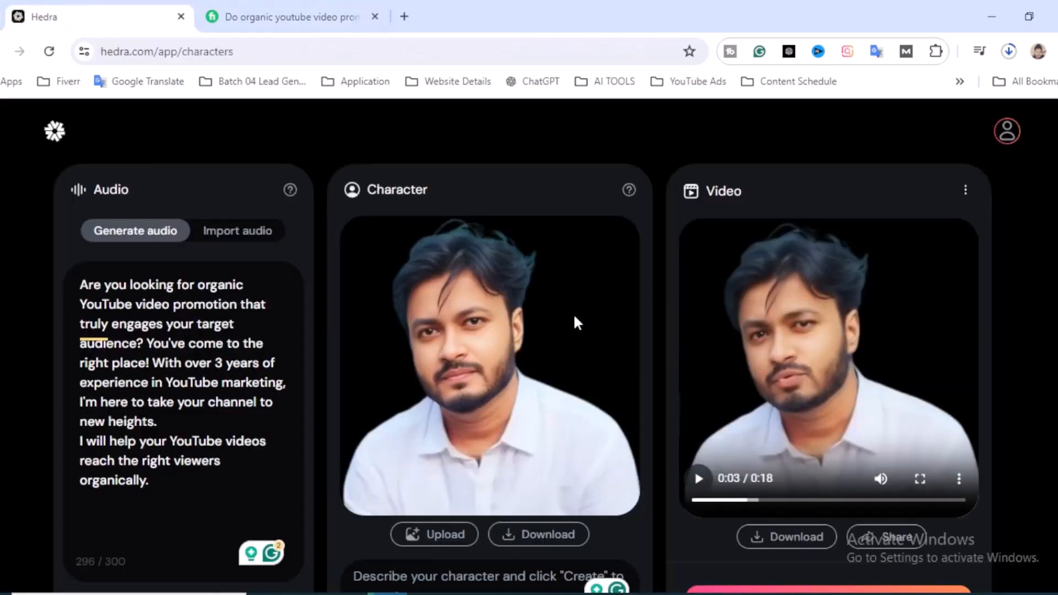
- Highlight the Fiverr gig's title about organic YouTube video promotion, clear the selection, and return to the Hedra video
click(299, 7)
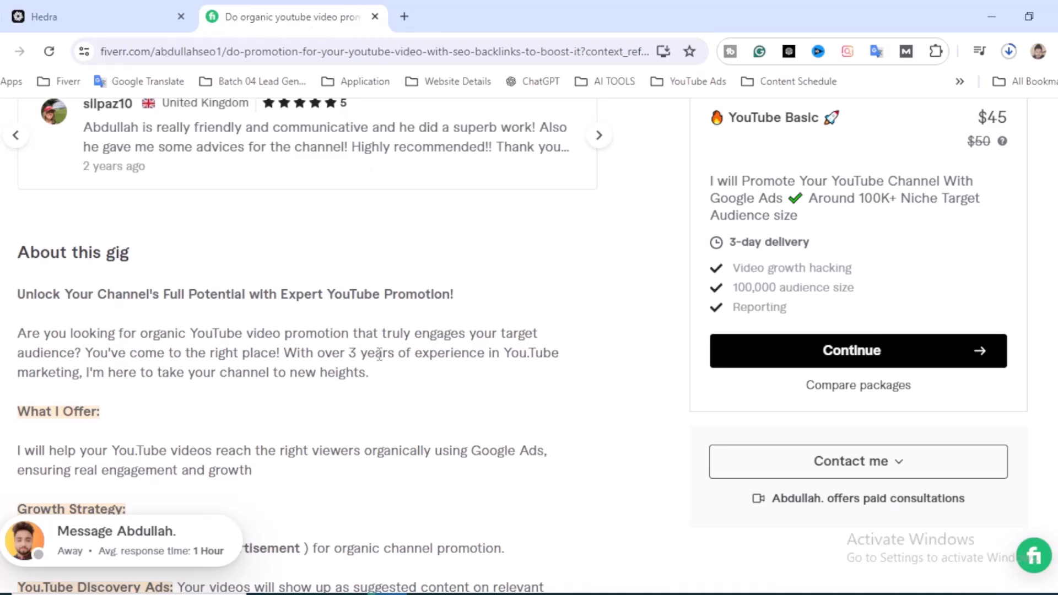
scroll(580, 400, up, 15)
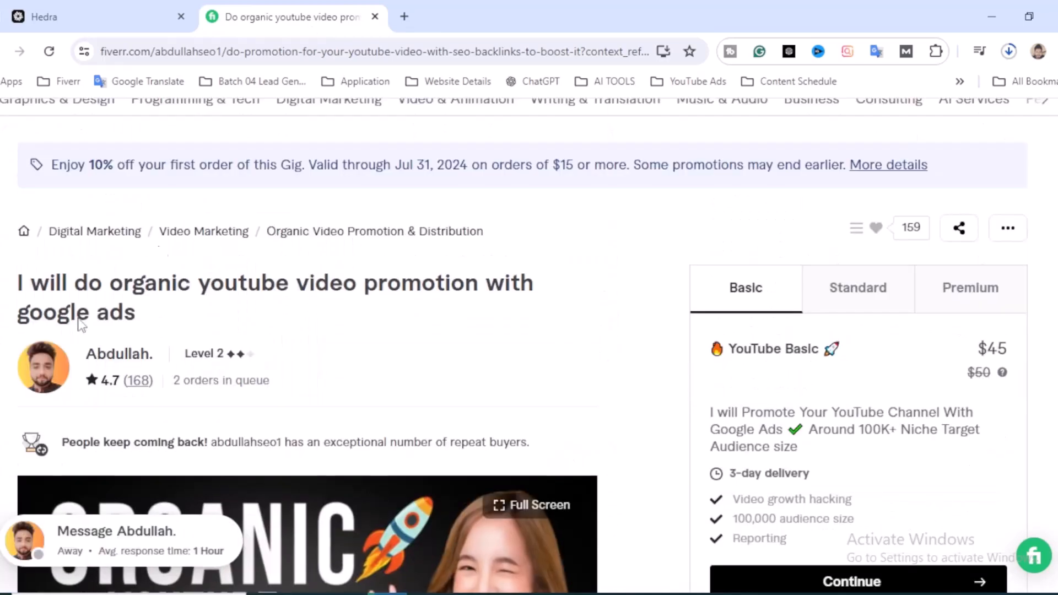
drag(138, 318, 15, 284)
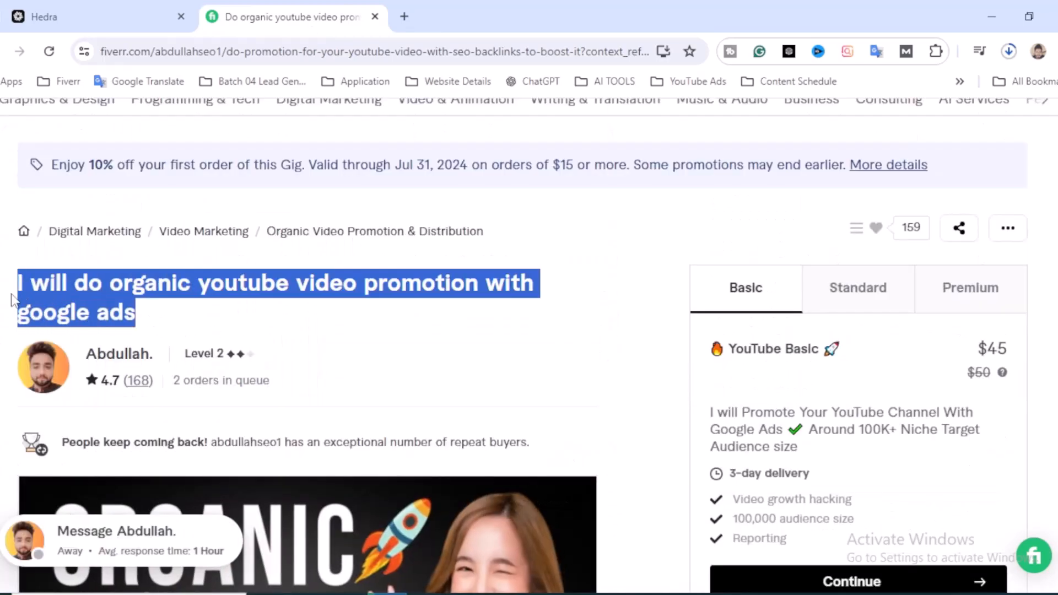
click(377, 287)
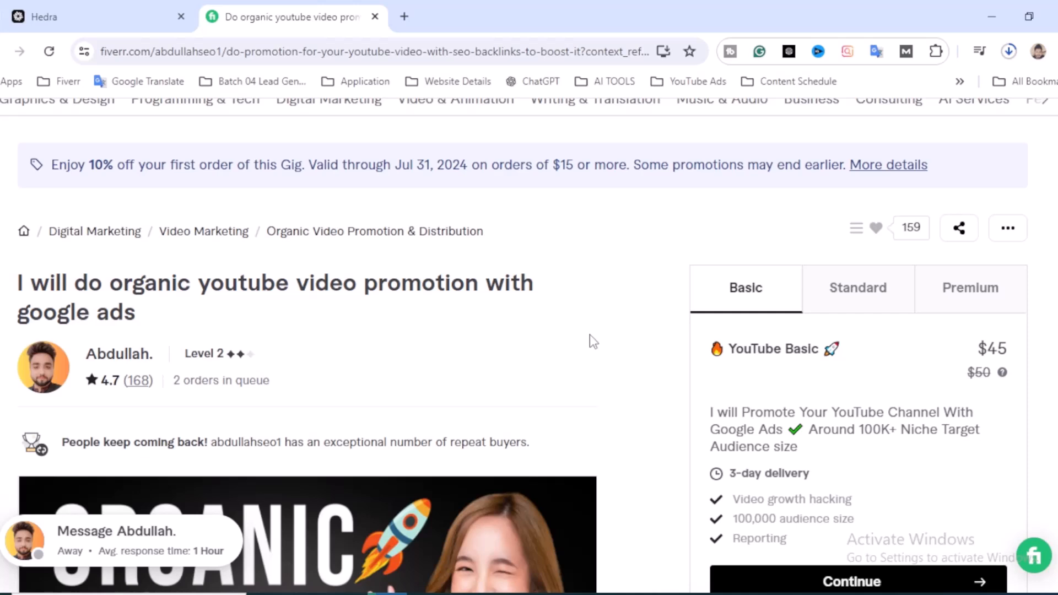
click(99, 8)
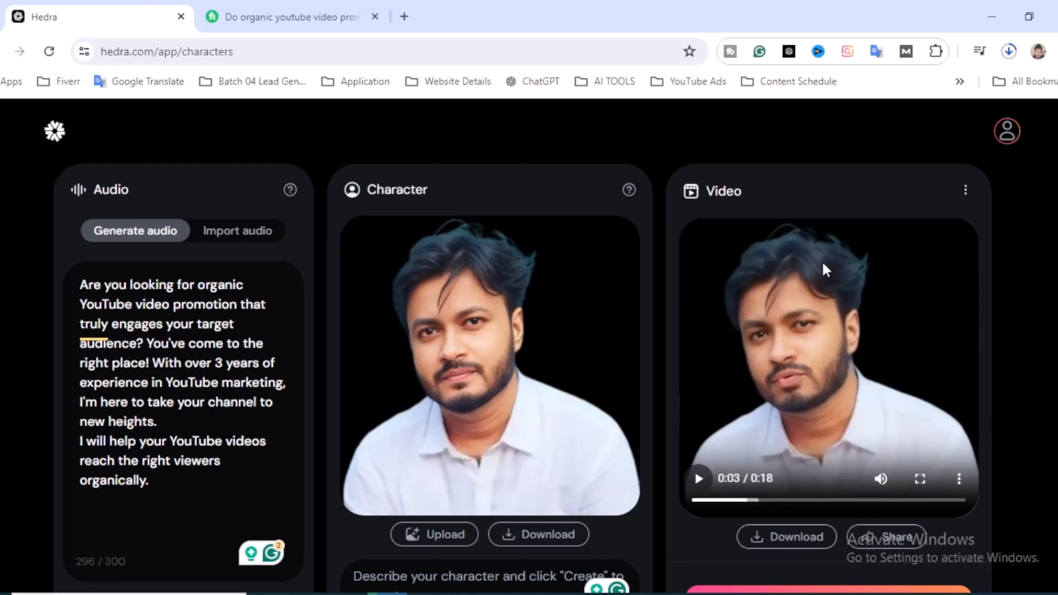
- Highlight the Google Ads and YouTube Discovery Ads text under Growth Strategy on the Fiverr gig, and return to Hedra
click(292, 17)
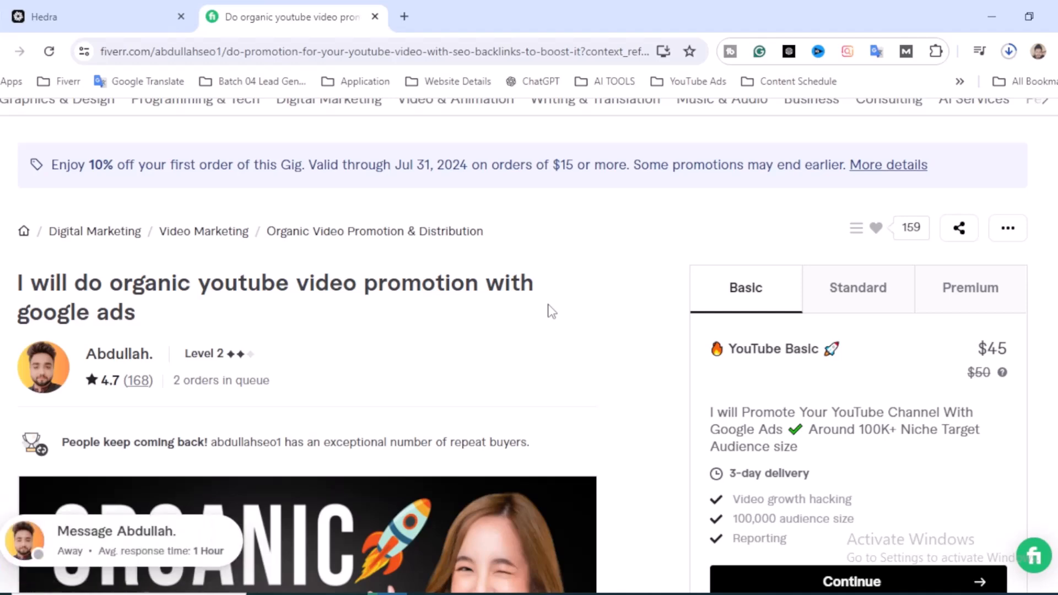
scroll(432, 397, down, 12)
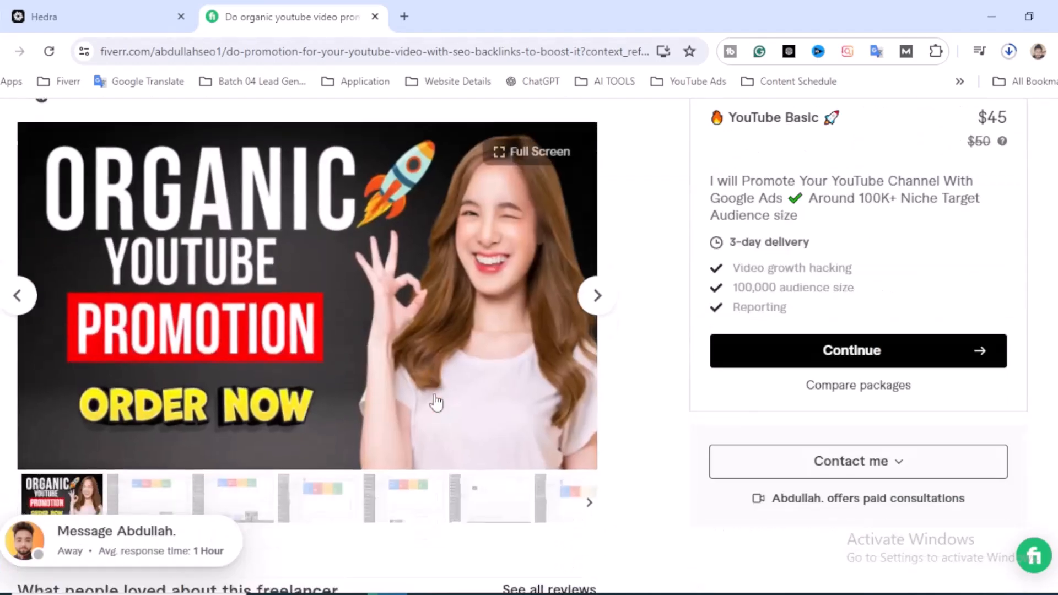
scroll(424, 408, down, 6)
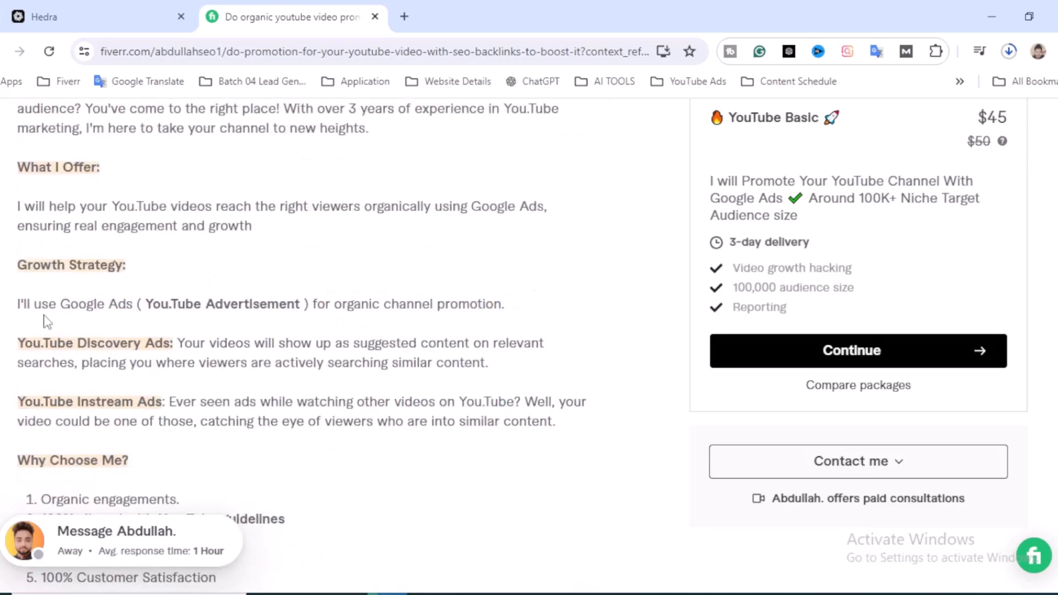
drag(20, 304, 498, 366)
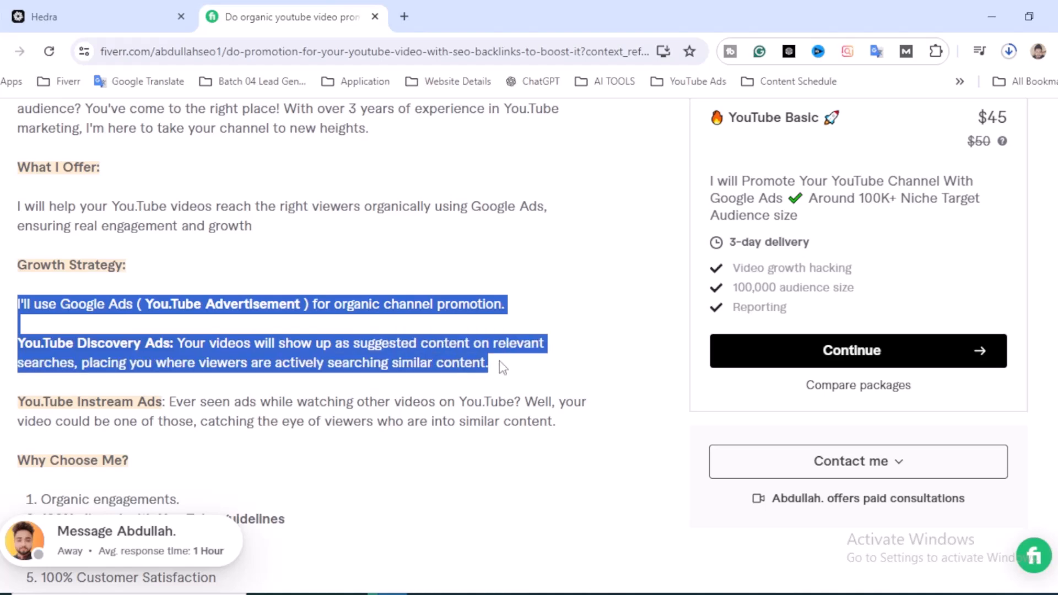
click(90, 13)
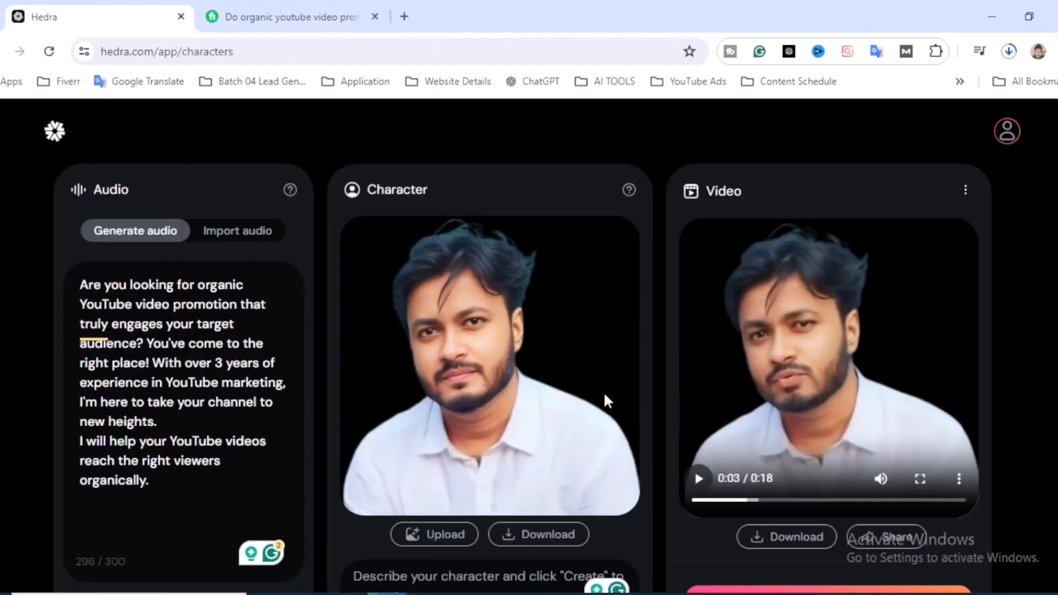
- Compare the Fiverr gig page's description, gallery and header with the generated Hedra video, ending on the Hedra page
click(326, 19)
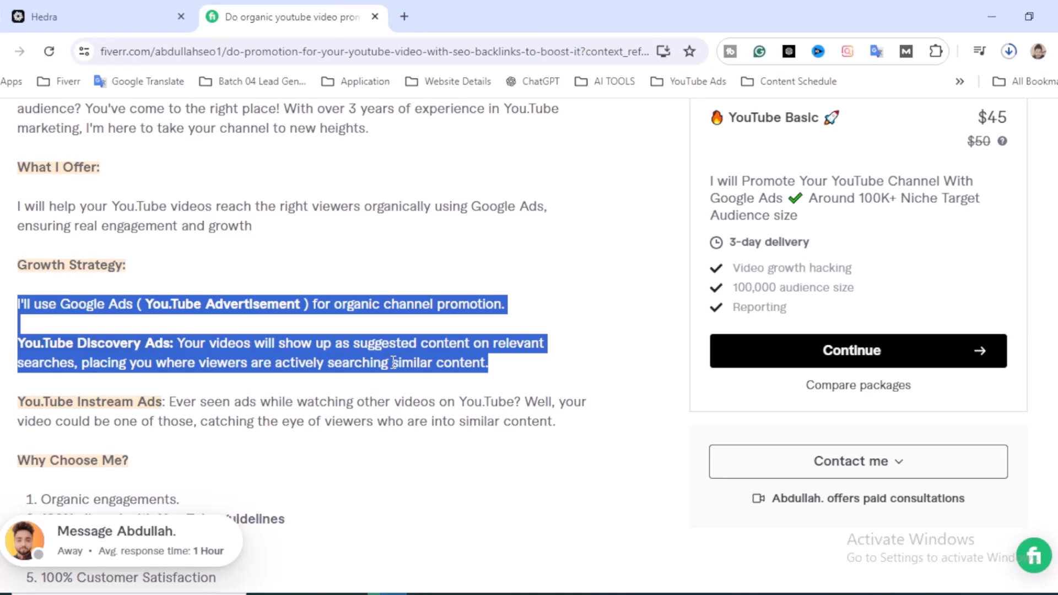
scroll(517, 361, up, 6)
scroll(517, 362, up, 3)
key(ctrl+shift+Tab)
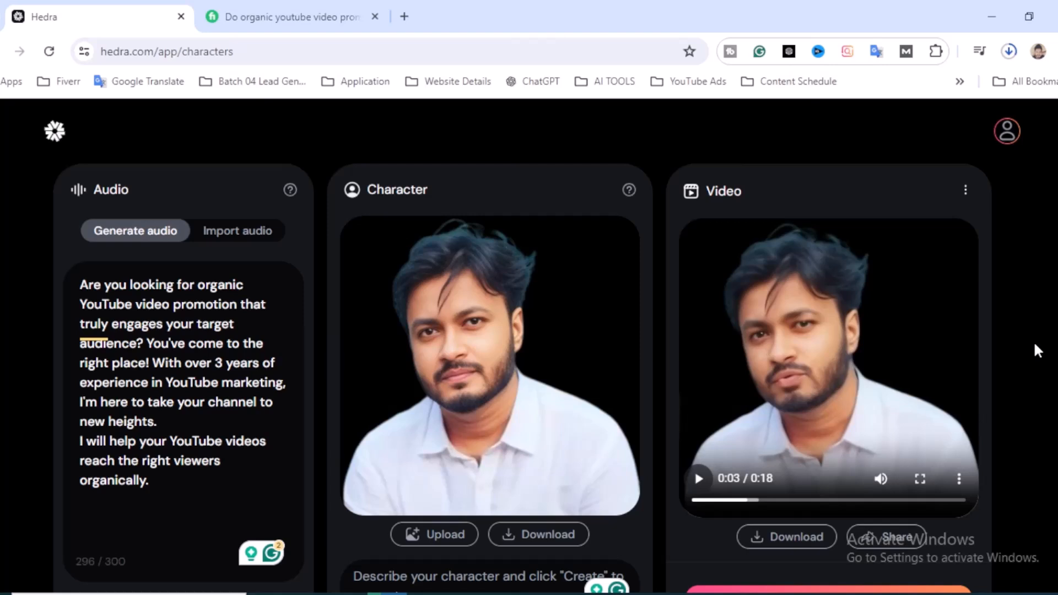
click(324, 14)
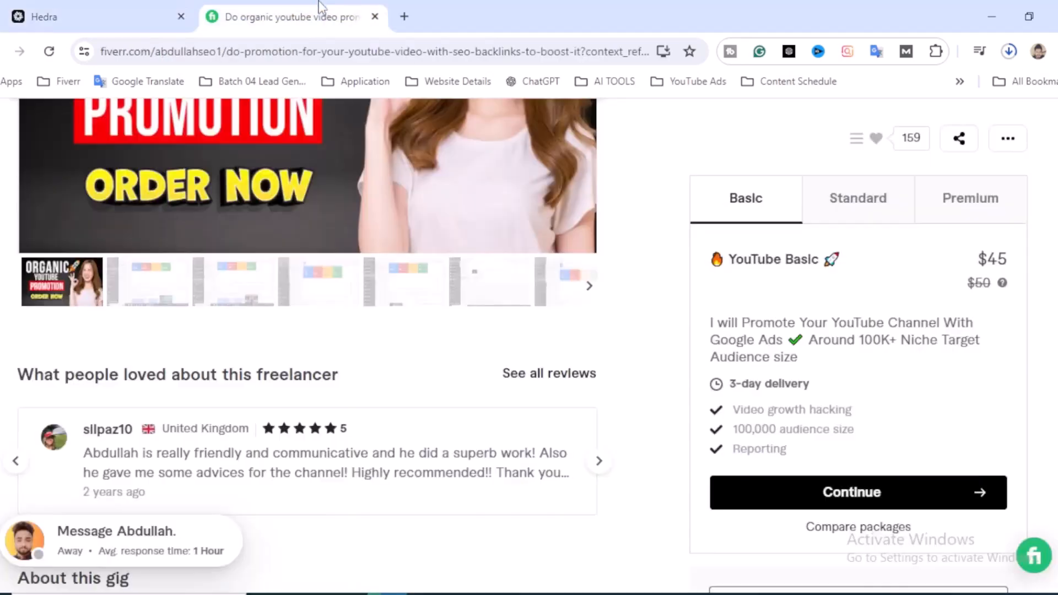
scroll(646, 369, up, 10)
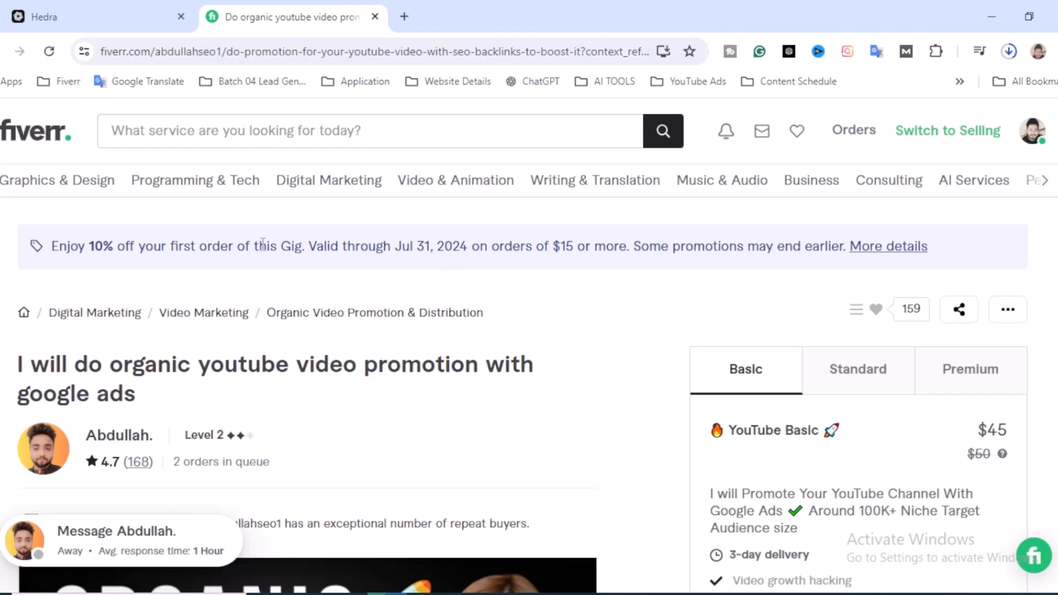
click(106, 10)
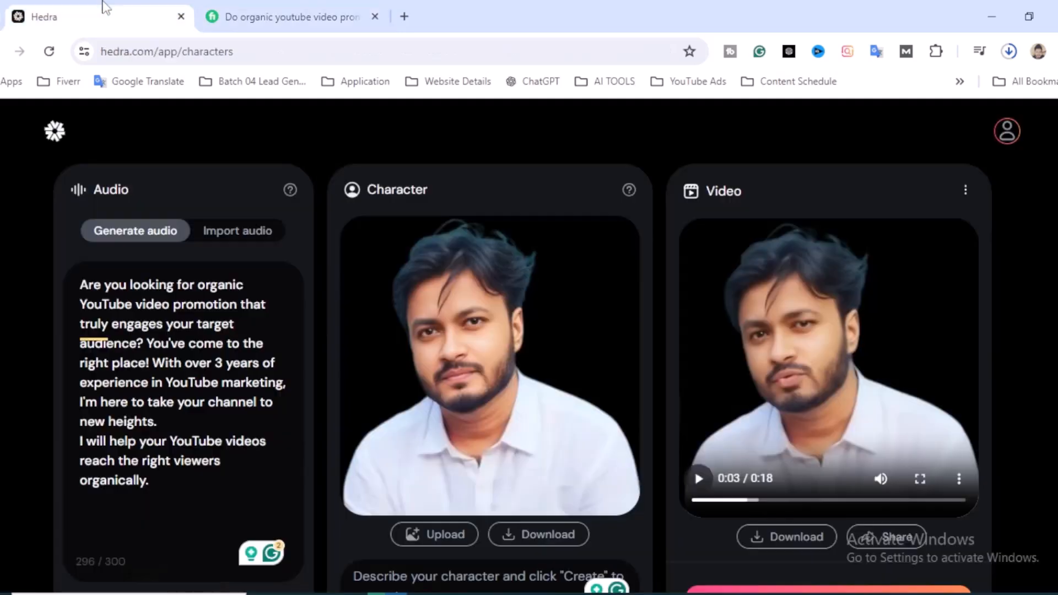